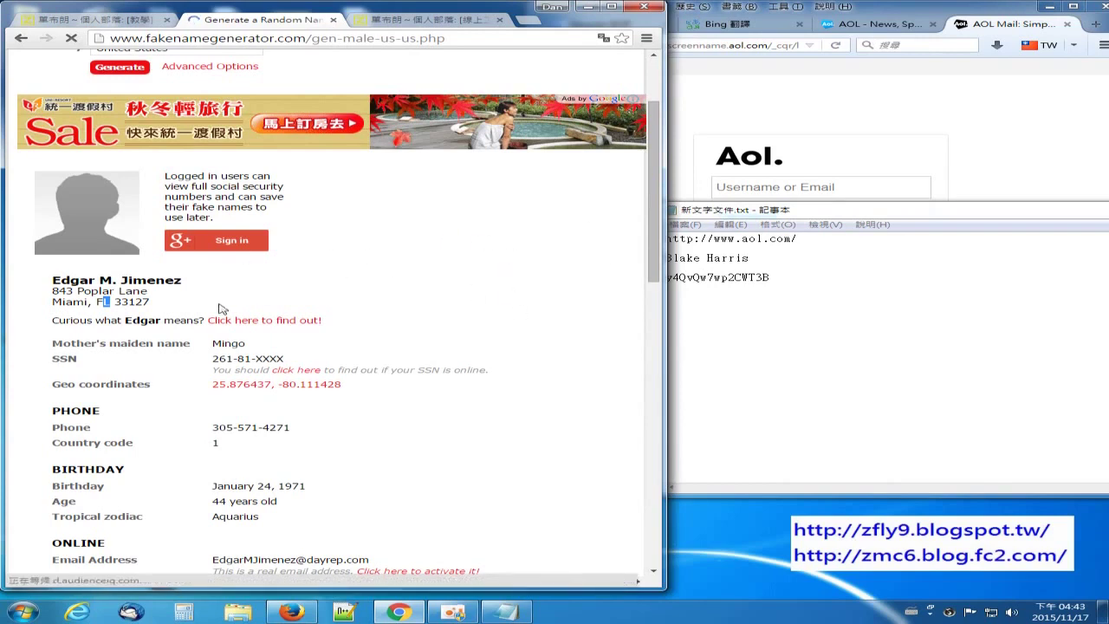
# Step: Copy the state and ZIP code from the generated address into the Notepad notes
pyautogui.doubleClick(103, 301)
pyautogui.moveTo(117, 303)
pyautogui.mouseDown()
pyautogui.moveTo(169, 311)
pyautogui.moveTo(97, 305)
pyautogui.mouseUp()
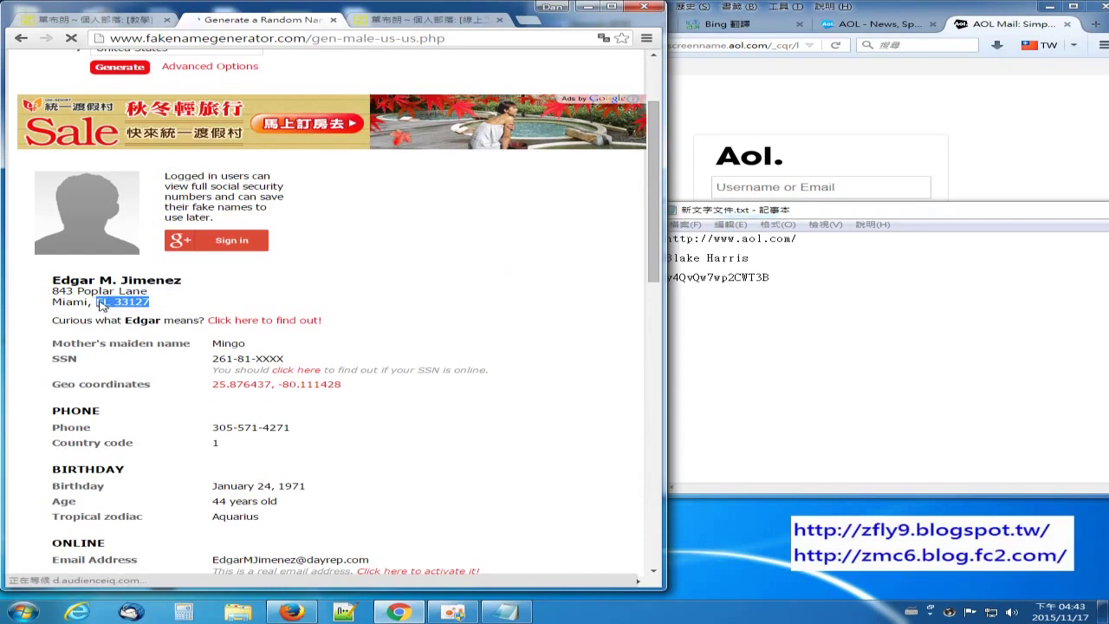
pyautogui.rightClick(110, 307)
pyautogui.click(139, 309)
pyautogui.click(837, 302)
pyautogui.hotkey('ctrl', 'v')
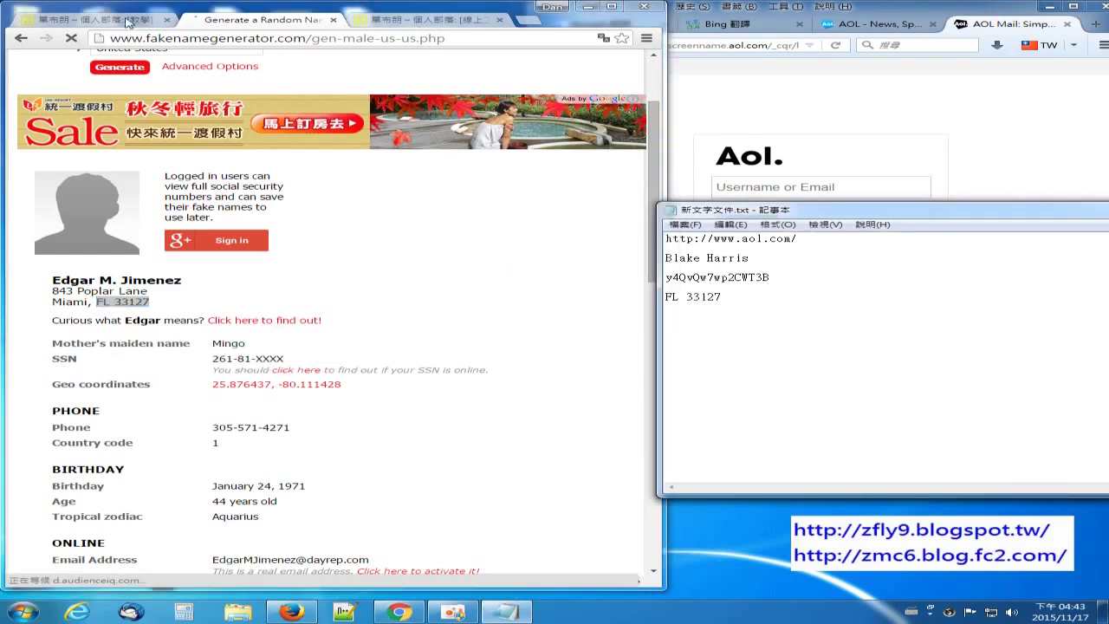
pyautogui.click(121, 20)
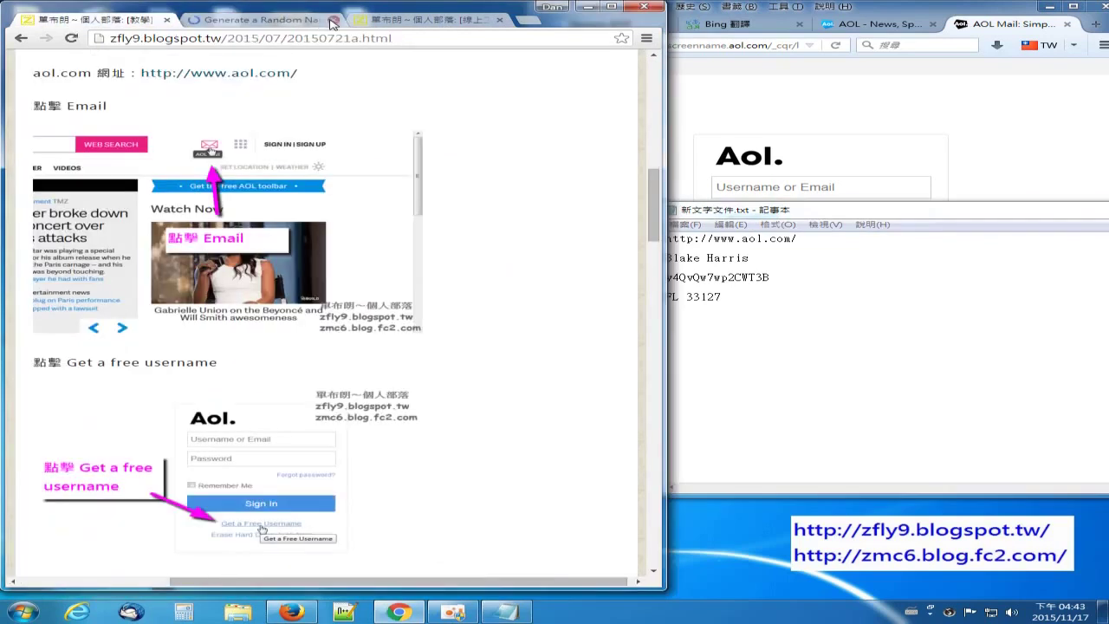
# Step: Close the name generator tab, open AOL Mail from the AOL news page, and close the duplicate Mail tab
pyautogui.click(333, 19)
pyautogui.scroll(-2, 391, 92)
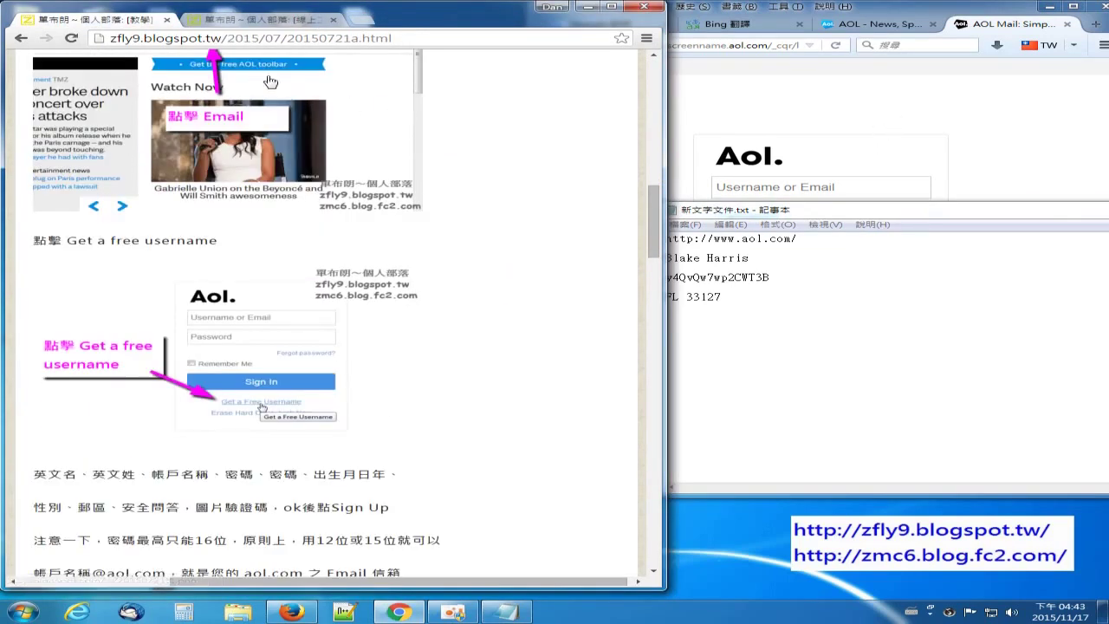
pyautogui.scroll(2, 351, 146)
pyautogui.click(881, 23)
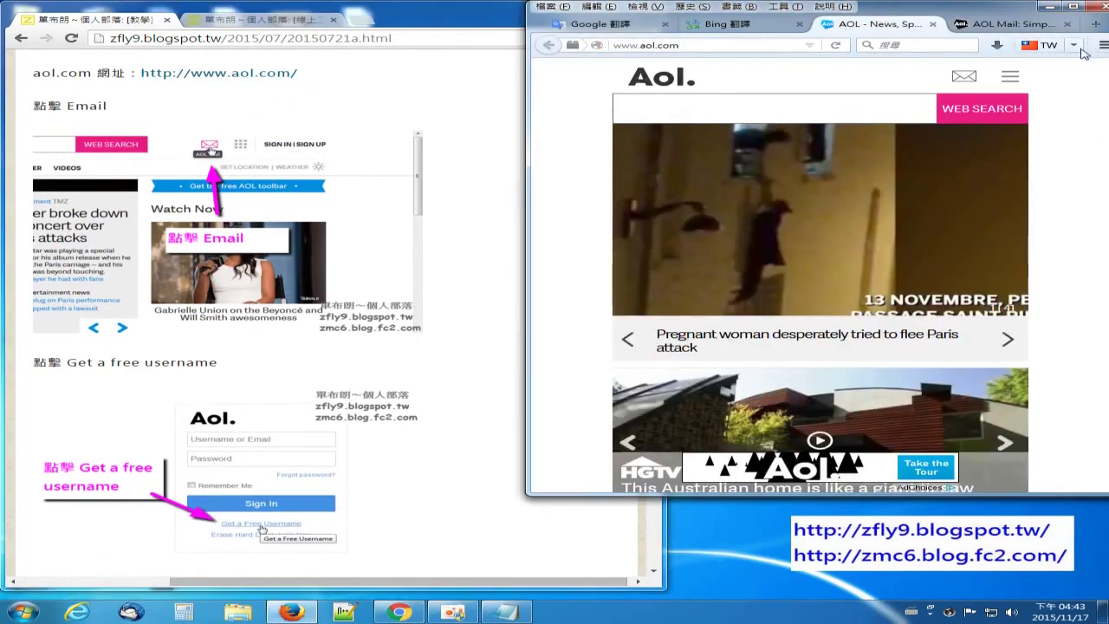
pyautogui.scroll(-1, 1050, 203)
pyautogui.scroll(1, 1010, 155)
pyautogui.click(964, 81)
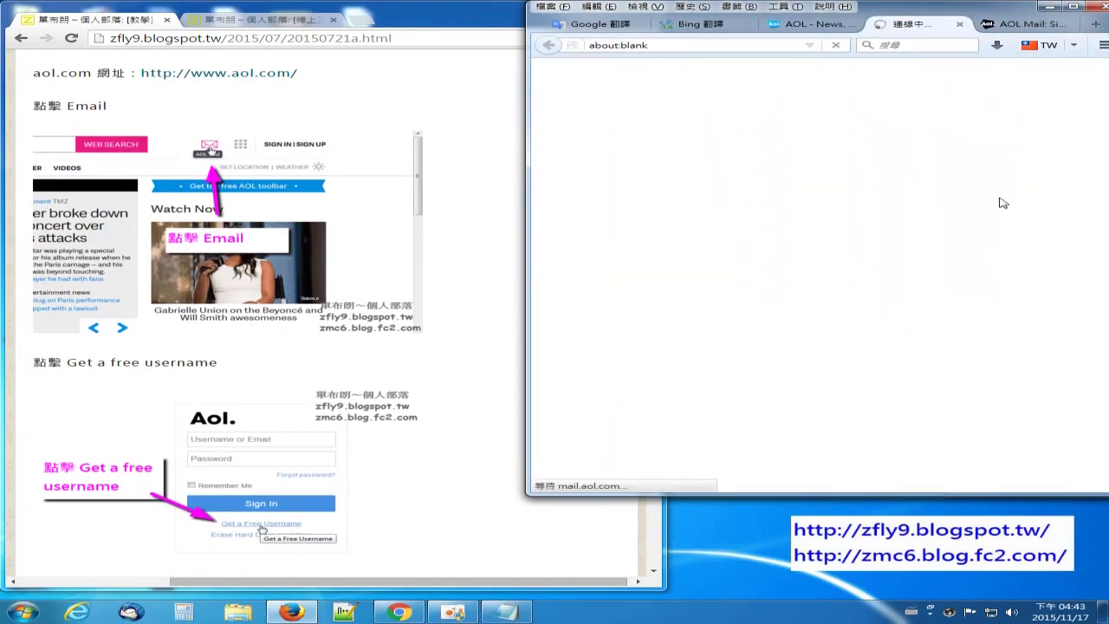
pyautogui.click(1074, 29)
pyautogui.click(1077, 24)
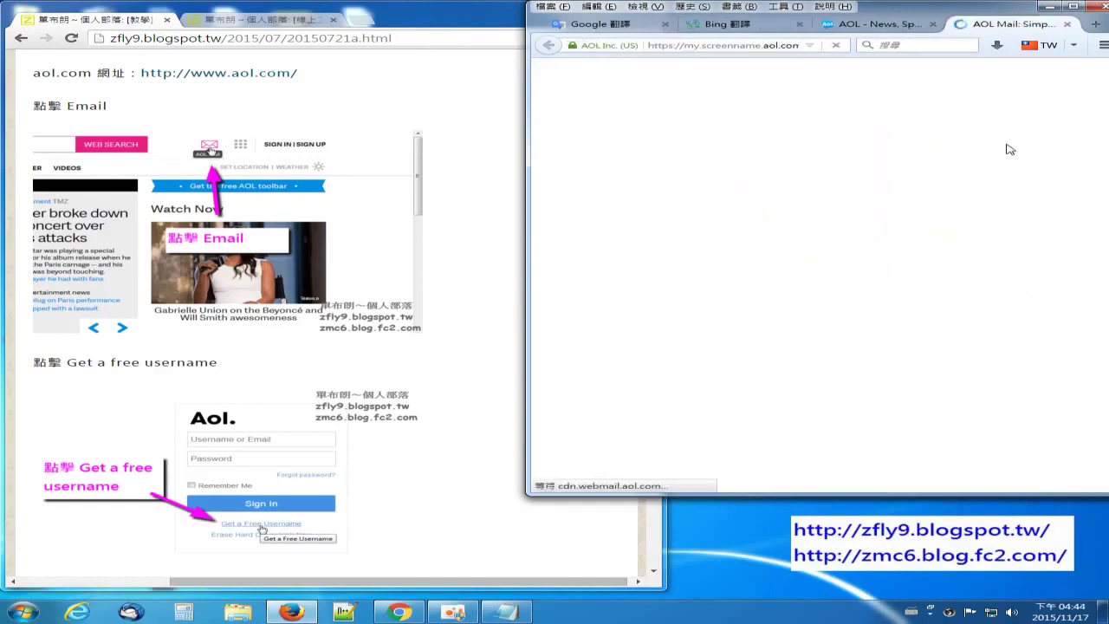
# Step: On the AOL sign-in page, choose 'Get a Free Username' to start registering
pyautogui.click(507, 612)
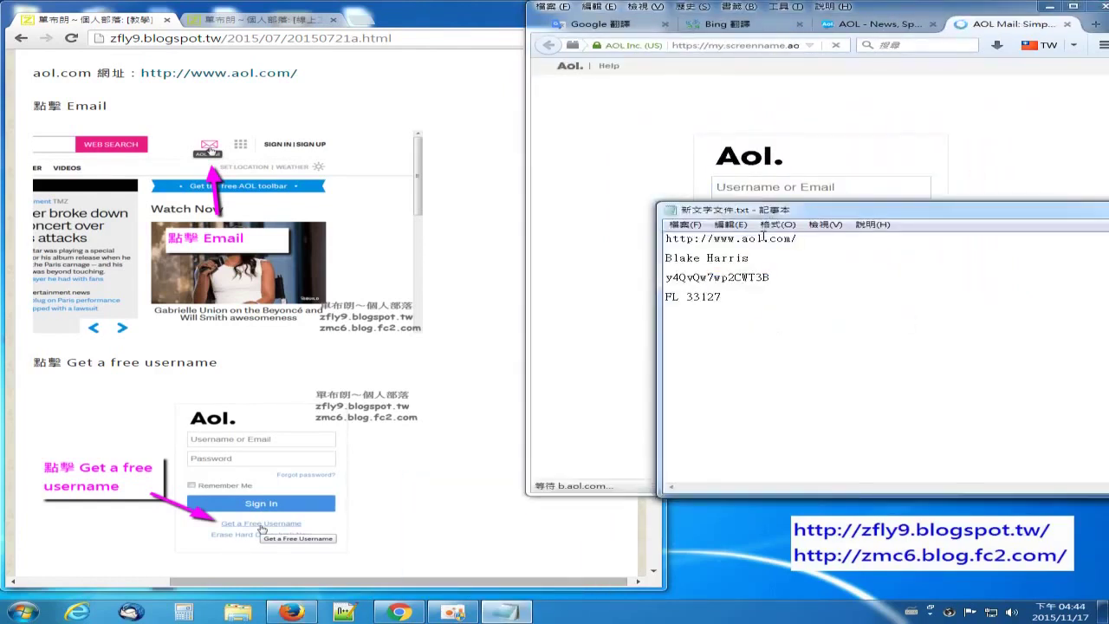
pyautogui.click(986, 167)
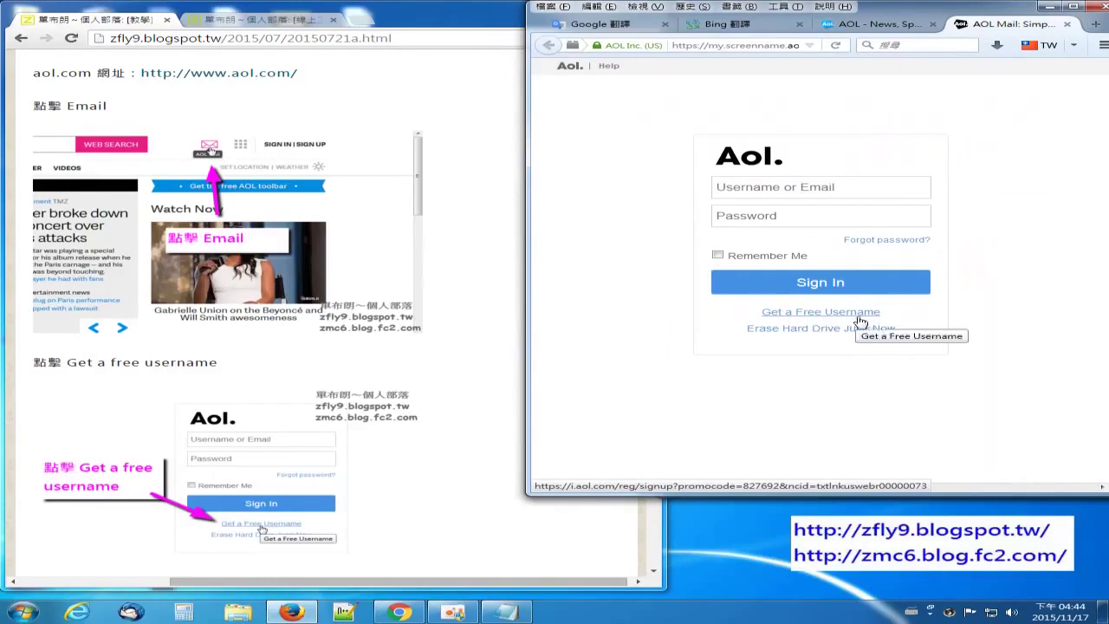
pyautogui.click(827, 321)
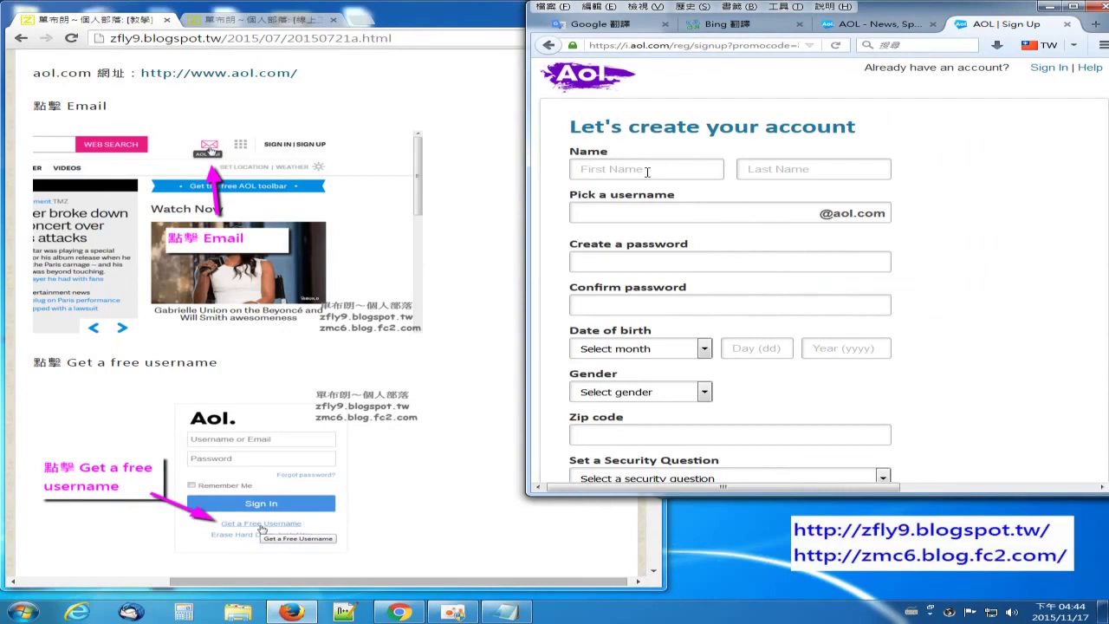
# Step: Paste the first name from the notes into the First Name field
pyautogui.click(507, 611)
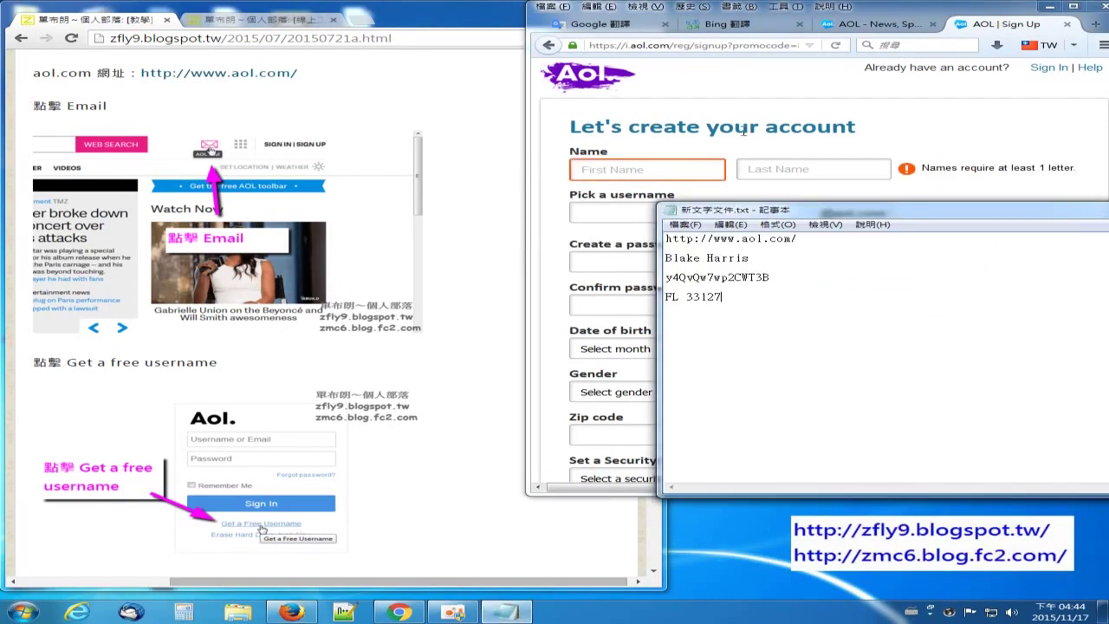
pyautogui.moveTo(704, 257); pyautogui.dragTo(664, 257)
pyautogui.hotkey('ctrl', 'c')
pyautogui.click(1105, 611)
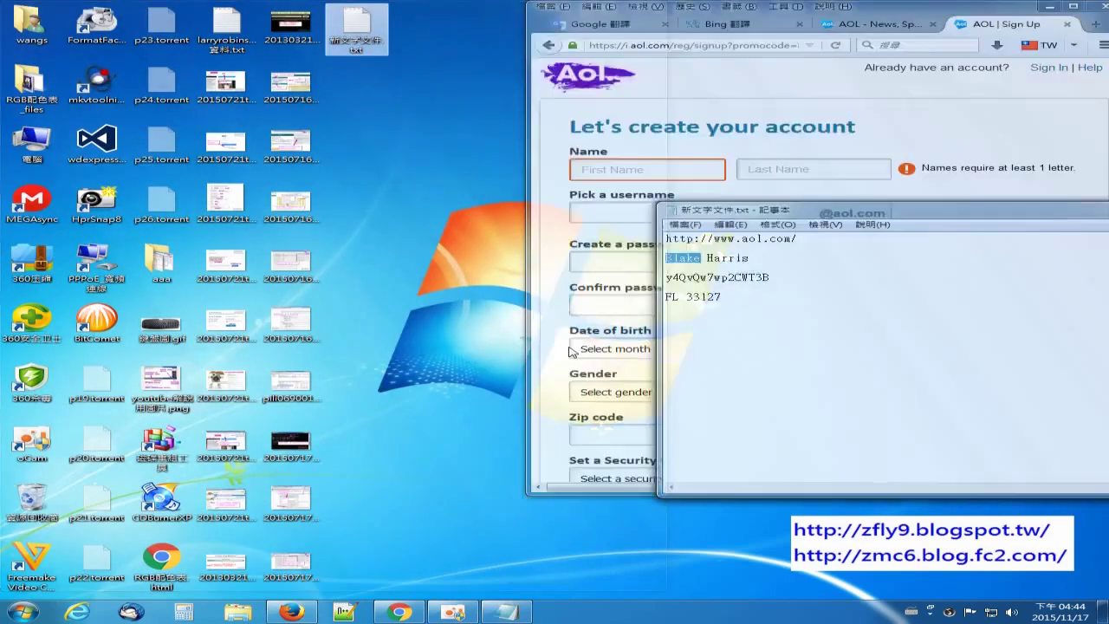
pyautogui.doubleClick(157, 341)
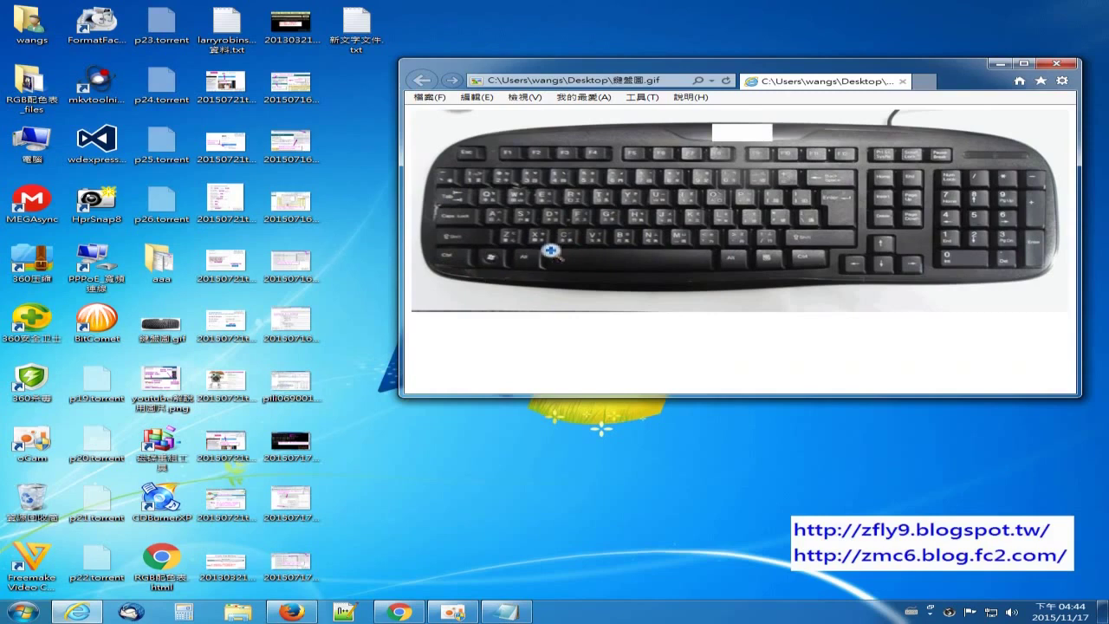
pyautogui.click(1057, 63)
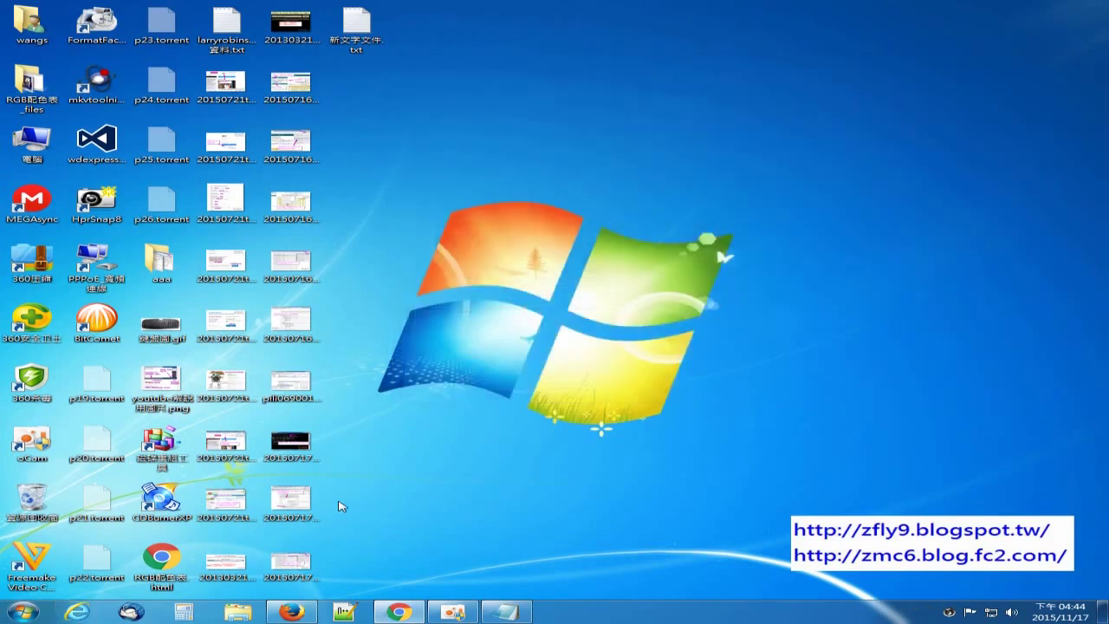
pyautogui.click(275, 615)
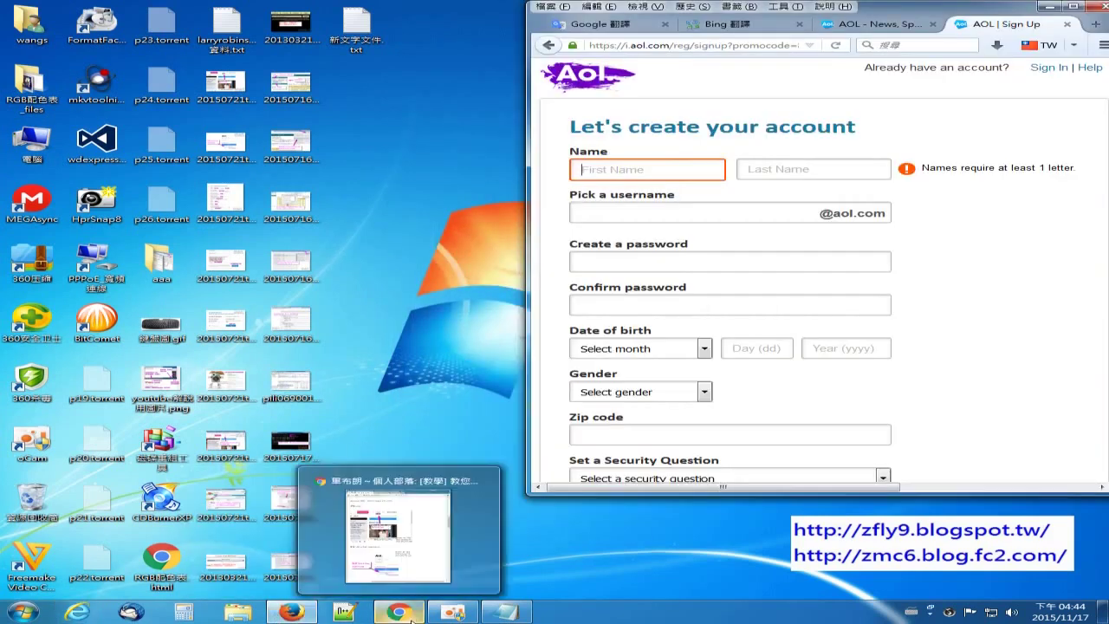
pyautogui.click(399, 612)
pyautogui.click(506, 615)
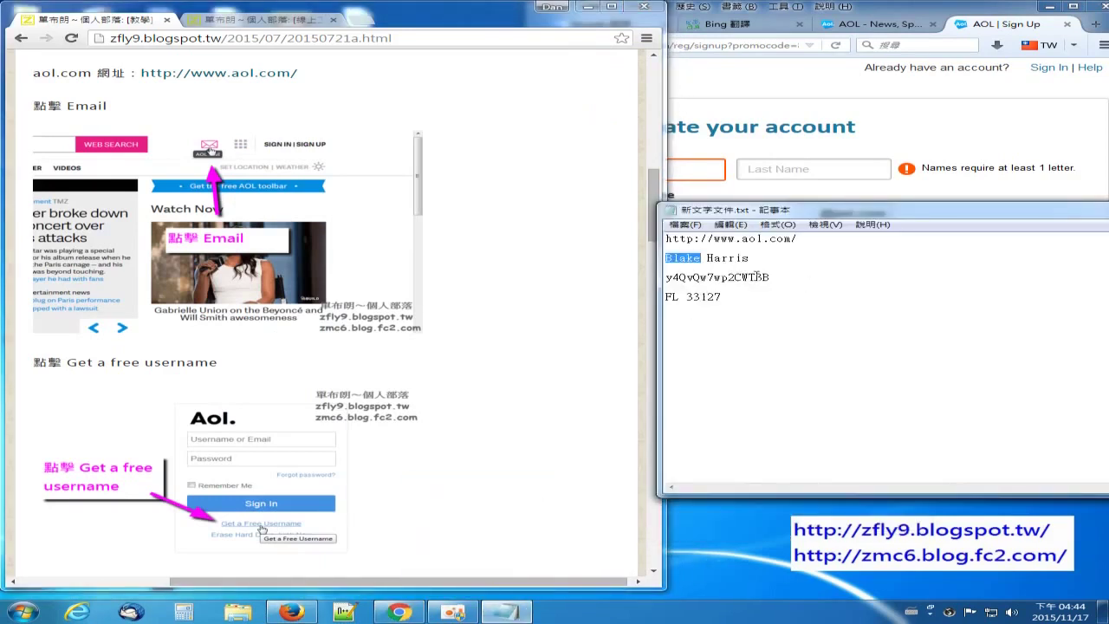
pyautogui.click(727, 169)
pyautogui.hotkey('ctrl', 'v')
# Step: Paste the last name from the notes into the Last Name field
pyautogui.hotkey('alt', 'Tab')
pyautogui.moveTo(753, 259); pyautogui.dragTo(713, 257)
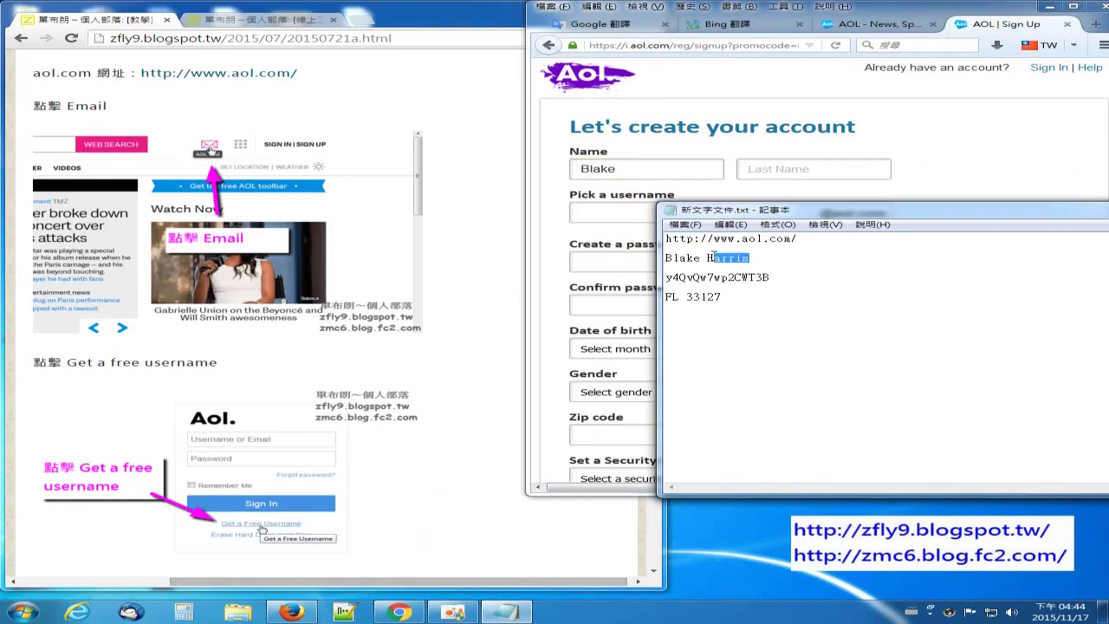
pyautogui.click(824, 169)
pyautogui.write('Harris')
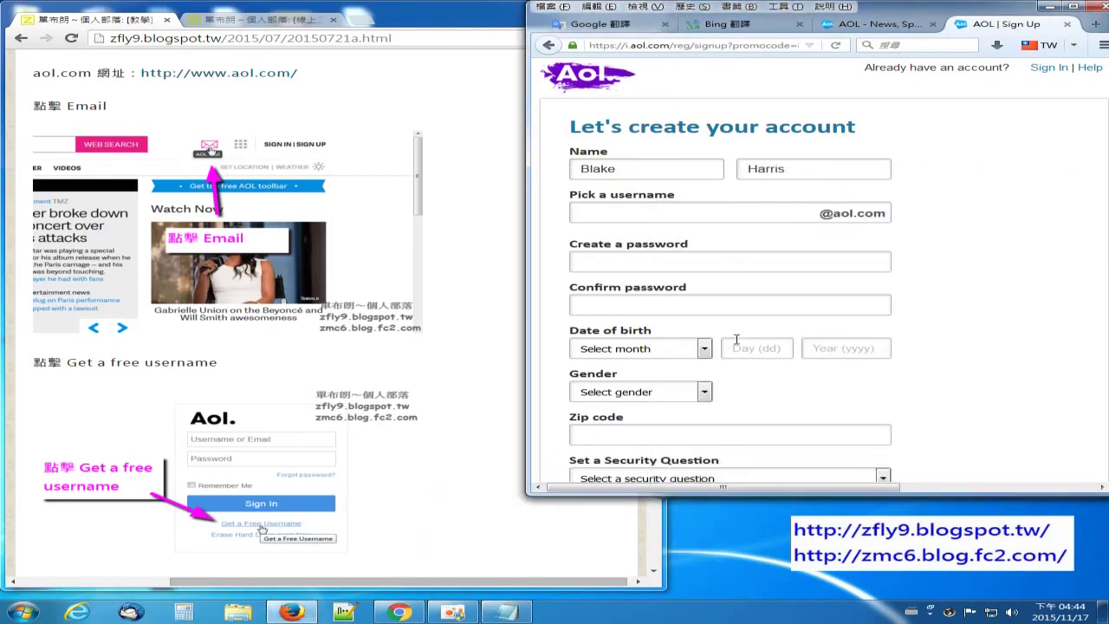
# Step: Paste the full name from the notes into the username field and edit it into one word
pyautogui.click(798, 258)
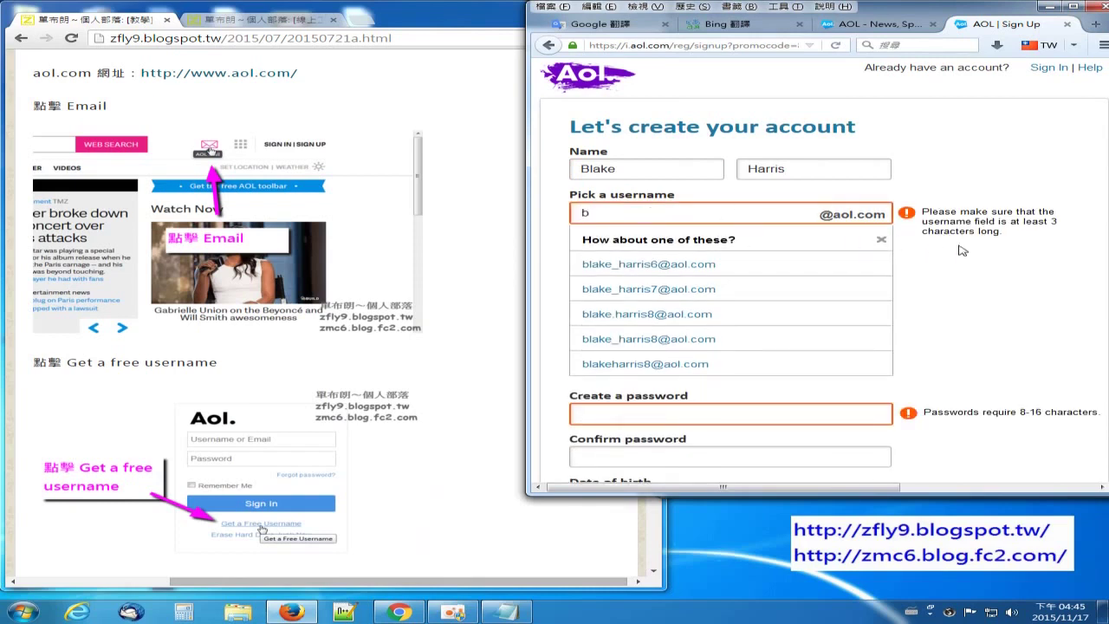
pyautogui.click(650, 210)
pyautogui.click(506, 612)
pyautogui.moveTo(750, 257); pyautogui.dragTo(666, 258)
pyautogui.hotkey('ctrl', 'c')
pyautogui.rightClick(691, 253)
pyautogui.click(741, 298)
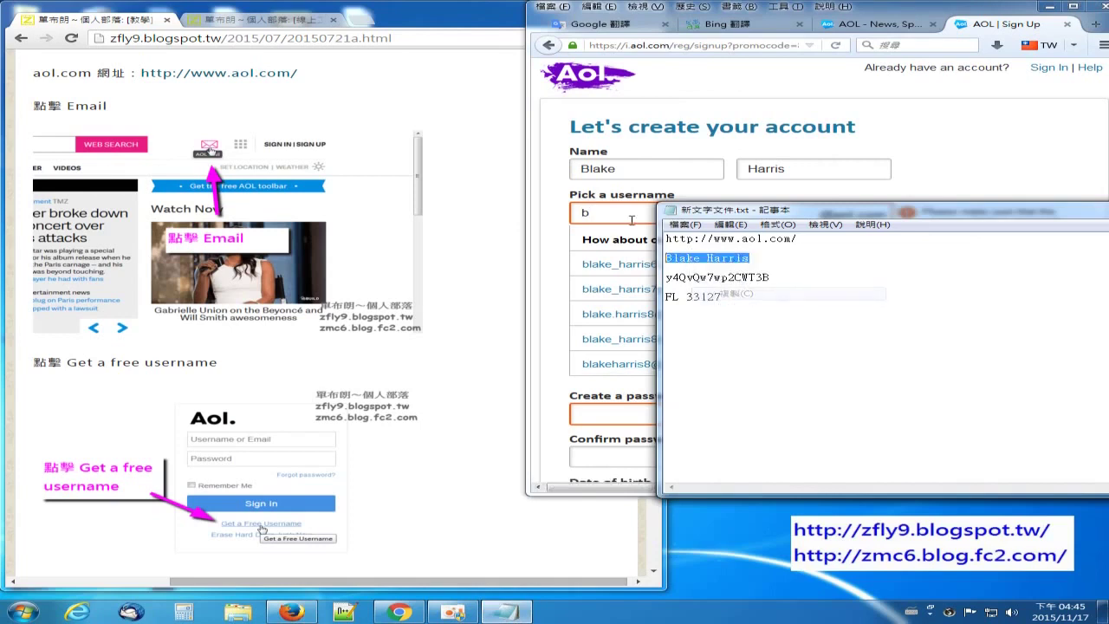
pyautogui.click(696, 214)
pyautogui.hotkey('ctrl', 'v')
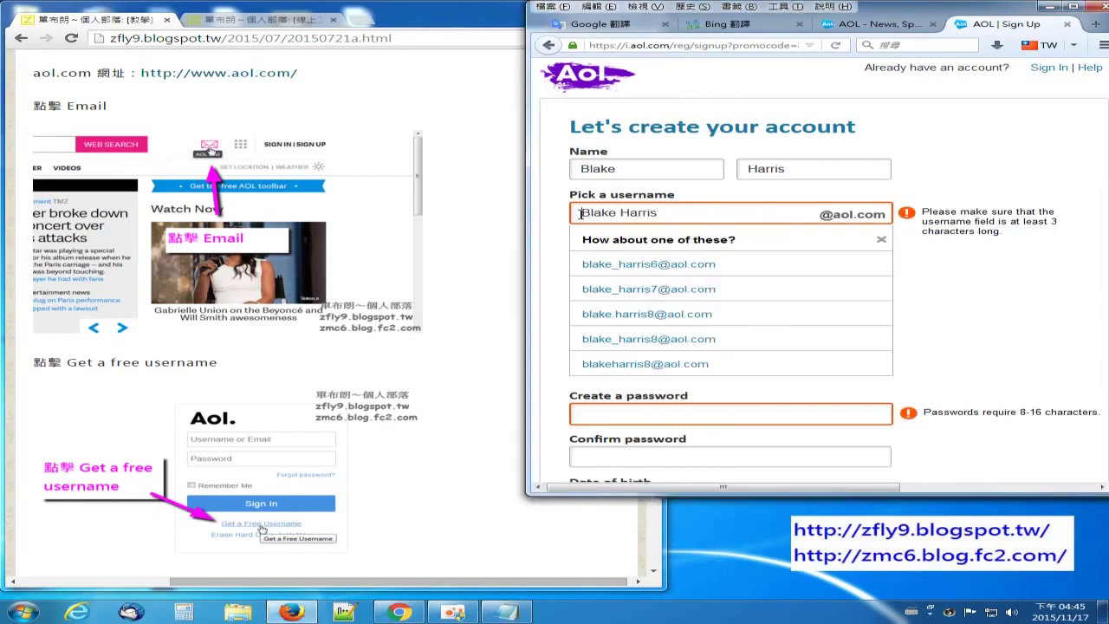
pyautogui.write('b')
pyautogui.click(629, 214)
pyautogui.press('BackSpace')
pyautogui.press('BackSpace')
pyautogui.write('h')
pyautogui.click(727, 211)
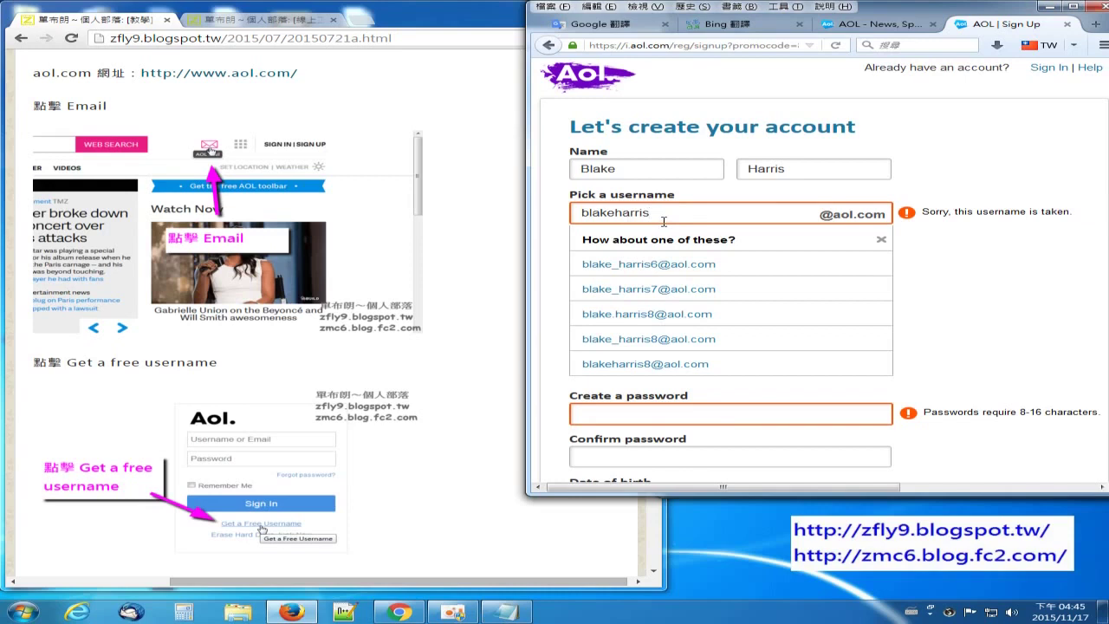
# Step: Add trailing digits until the username is available, dismiss the suggestions, and copy it
pyautogui.write('1')
pyautogui.write('66')
pyautogui.hotkey('shift', 'Left')
pyautogui.hotkey('shift', 'Left')
pyautogui.hotkey('shift', 'Left')
pyautogui.hotkey('shift', 'Left')
pyautogui.write('2266')
pyautogui.press('Tab')
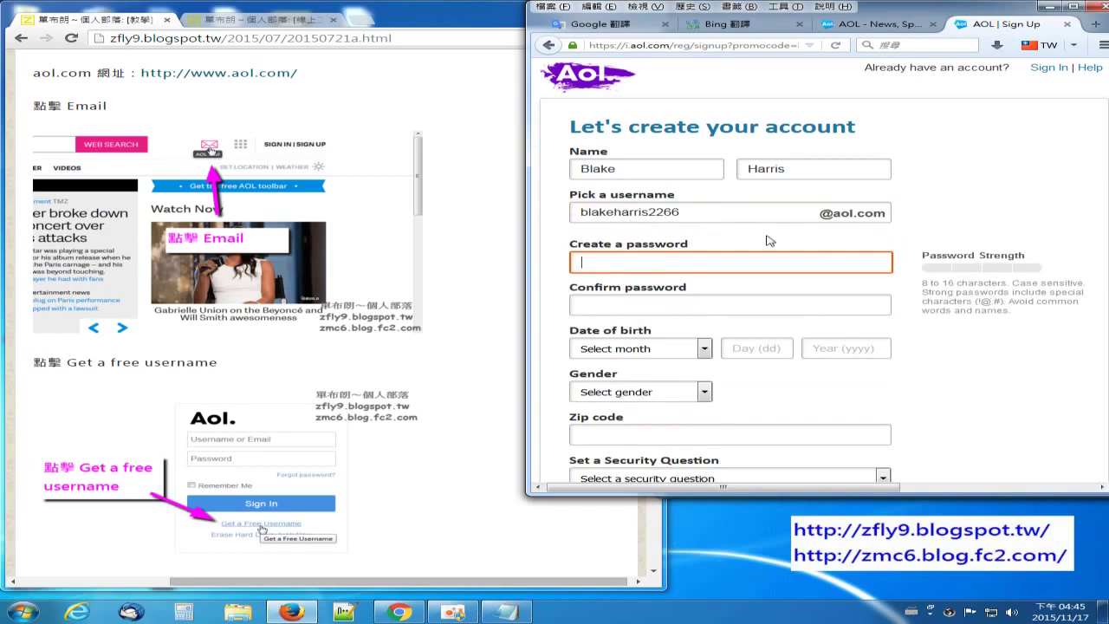
pyautogui.doubleClick(700, 211)
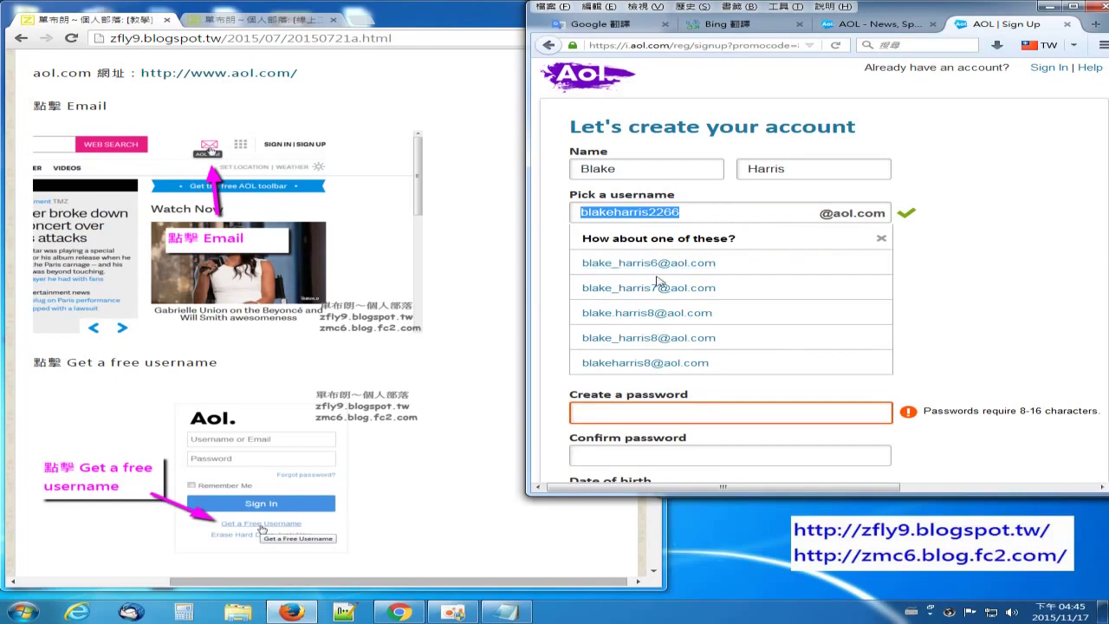
pyautogui.click(717, 216)
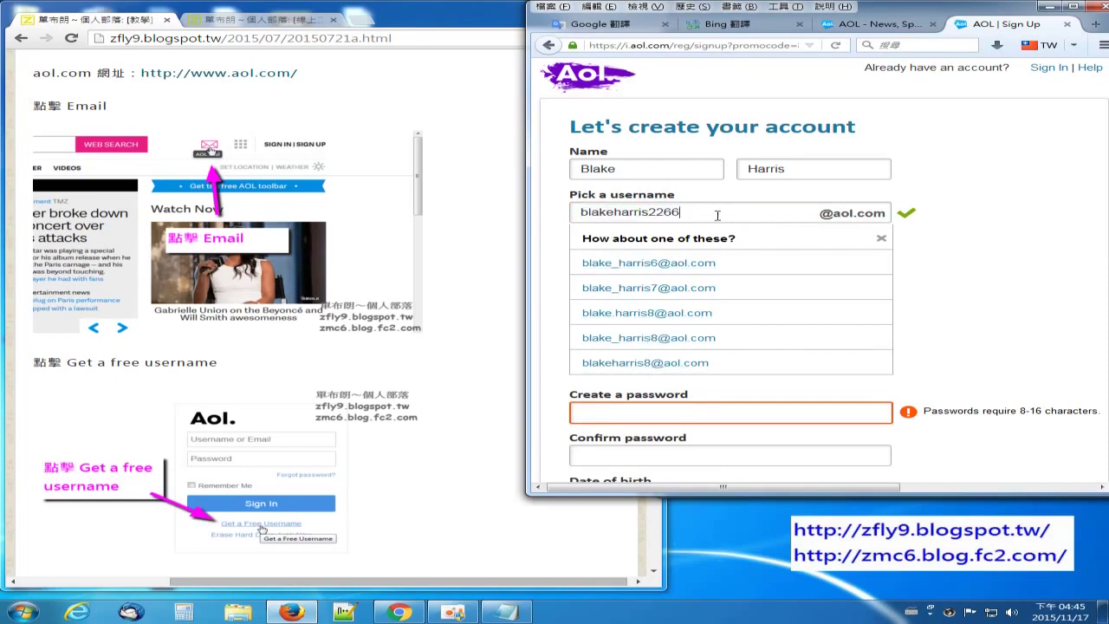
pyautogui.click(885, 247)
pyautogui.moveTo(694, 211); pyautogui.dragTo(521, 206)
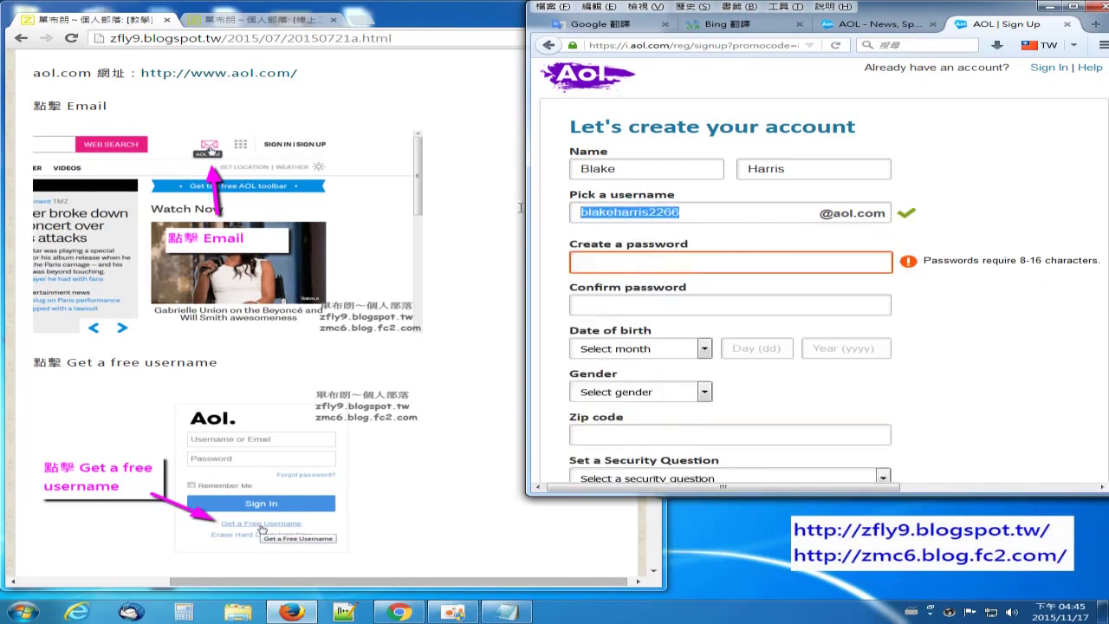
pyautogui.hotkey('ctrl', 'c')
# Step: Paste the new username on its own line in the notes, lower the window, and select the password line
pyautogui.click(506, 612)
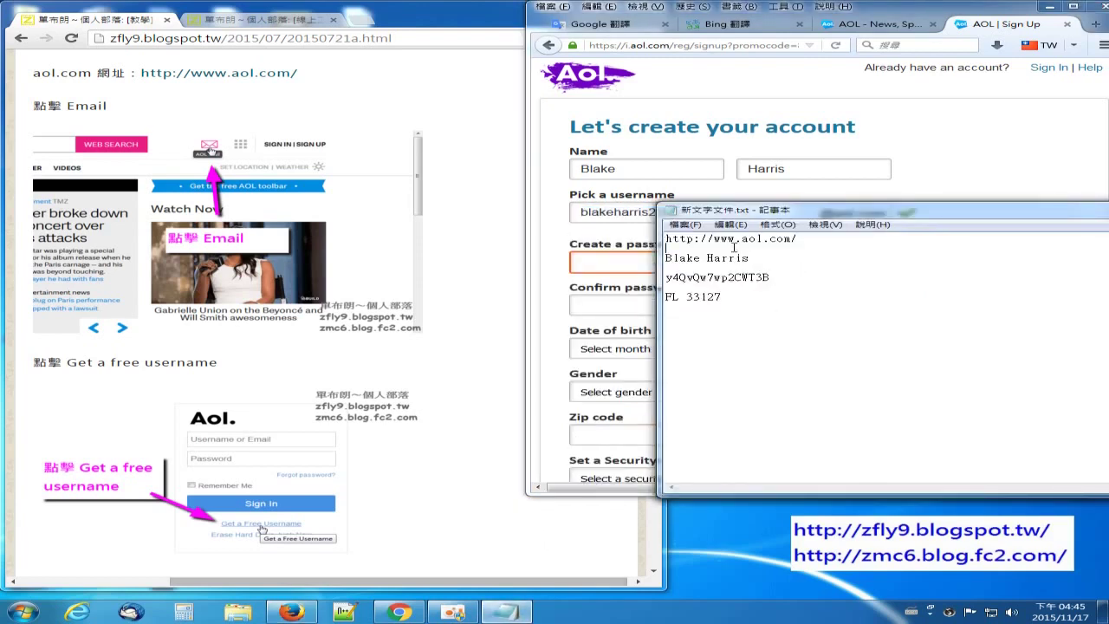
pyautogui.press('Return')
pyautogui.hotkey('ctrl', 'v')
pyautogui.press('Return')
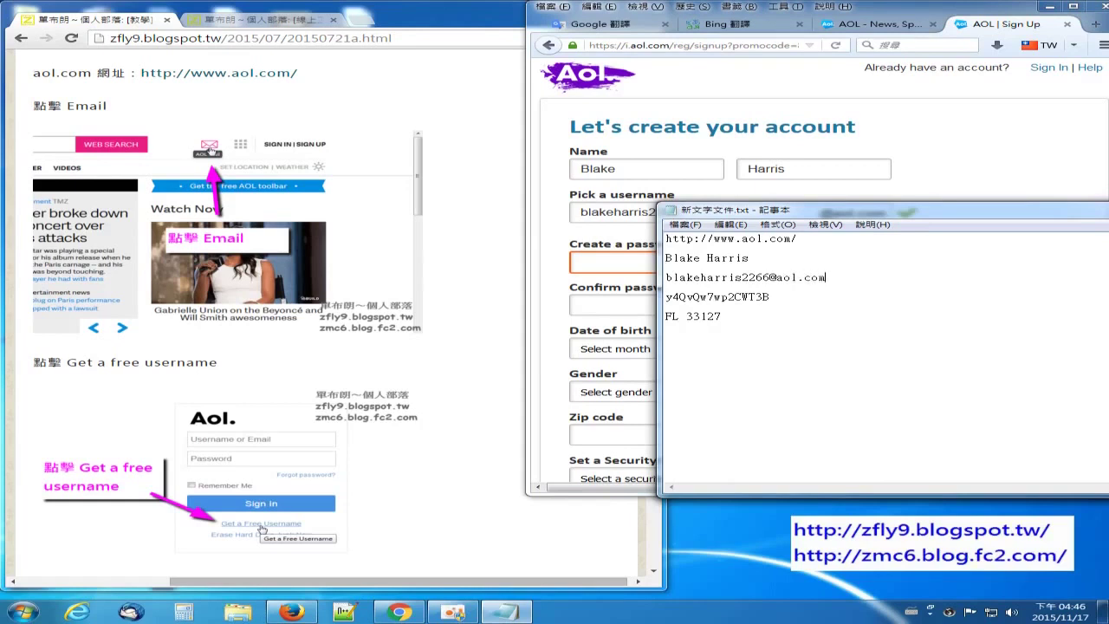
pyautogui.moveTo(859, 212); pyautogui.dragTo(855, 337)
pyautogui.moveTo(772, 416); pyautogui.dragTo(649, 421)
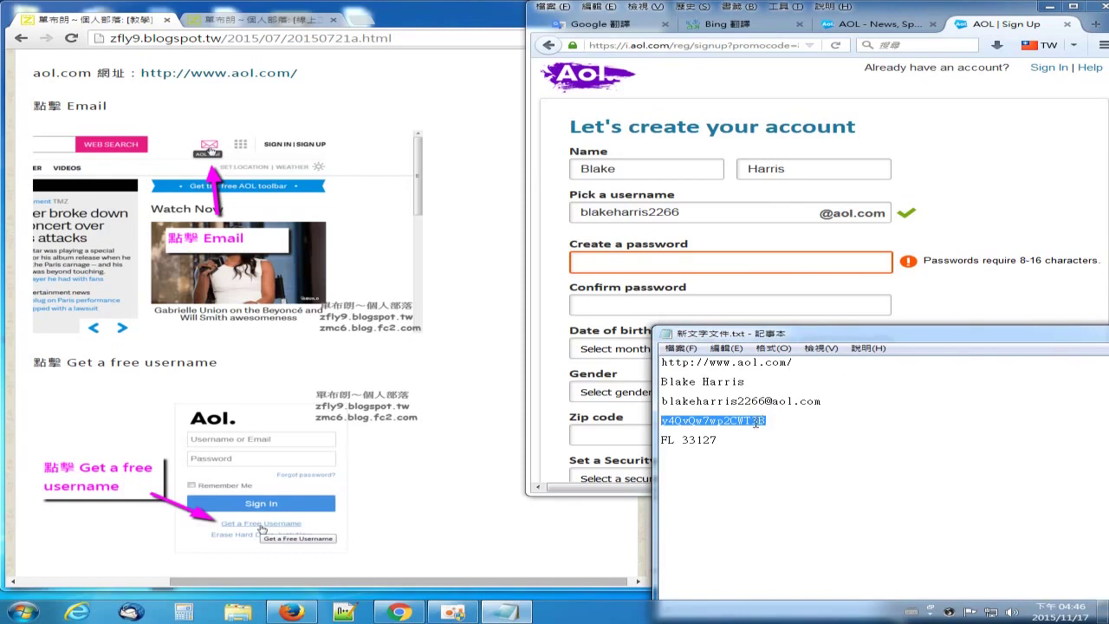
# Step: Paste the noted password into both the Create and Confirm password fields
pyautogui.hotkey('alt', 'Tab')
pyautogui.hotkey('ctrl', 'v')
pyautogui.press('Tab')
pyautogui.hotkey('ctrl', 'v')
pyautogui.click(513, 383)
pyautogui.scroll(-7, 491, 333)
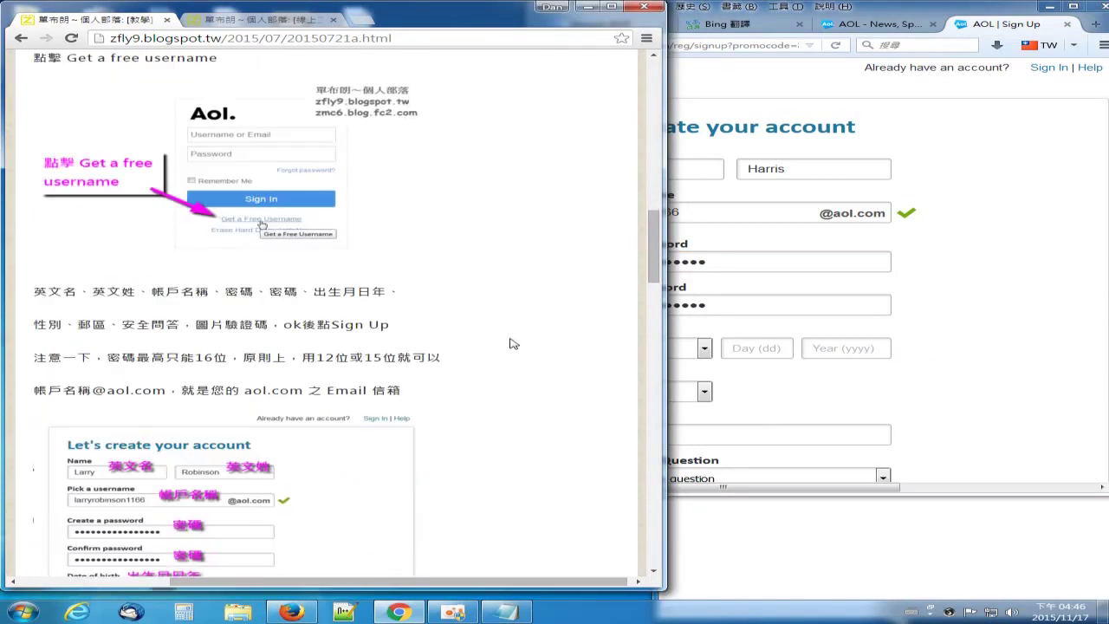
pyautogui.scroll(-2, 323, 304)
pyautogui.scroll(1, 325, 297)
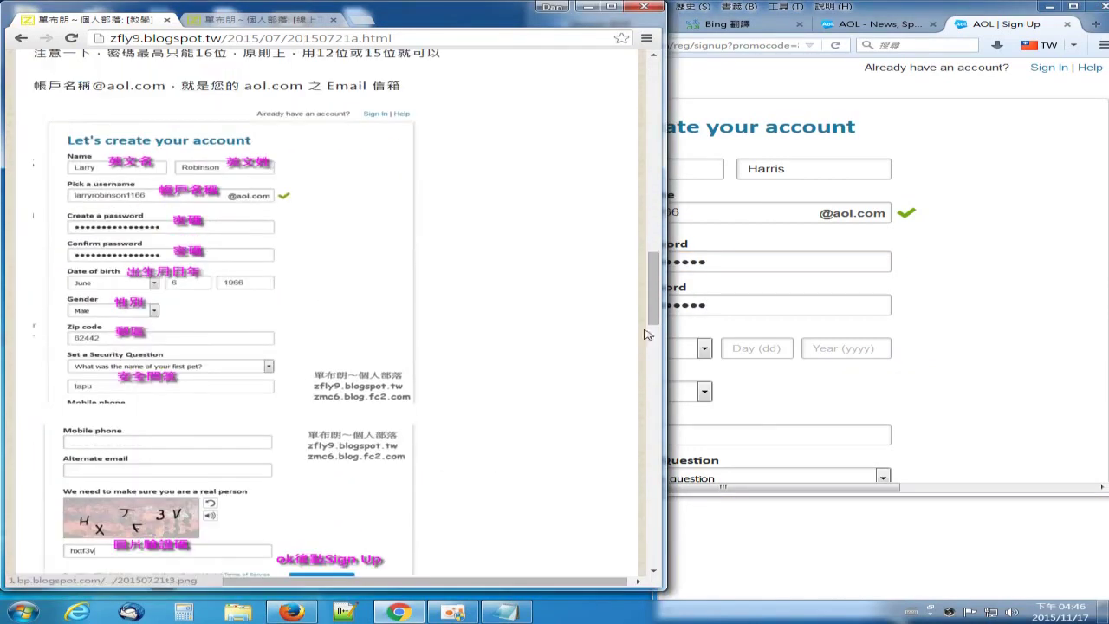
# Step: Set the birth date to June 6, 1966
pyautogui.click(706, 349)
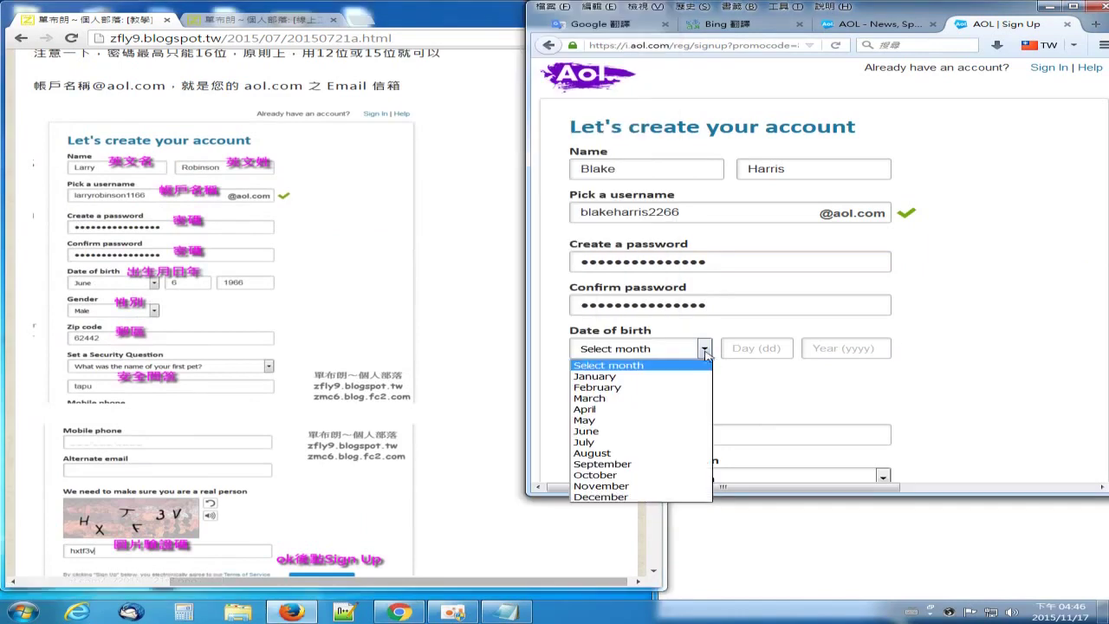
pyautogui.click(676, 464)
pyautogui.click(706, 349)
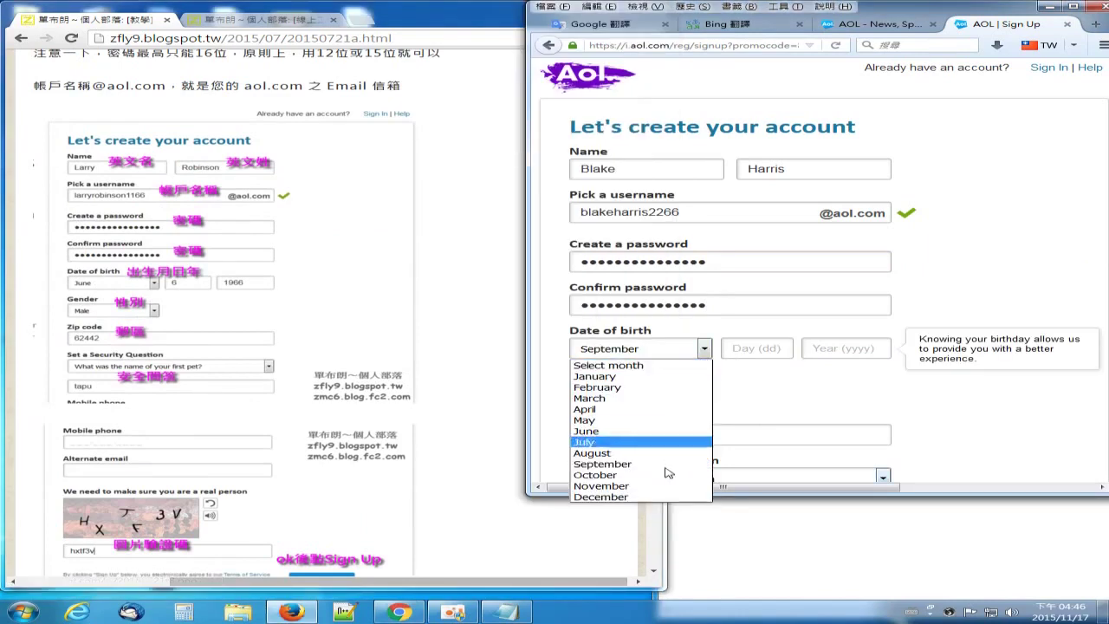
pyautogui.click(664, 465)
pyautogui.click(770, 351)
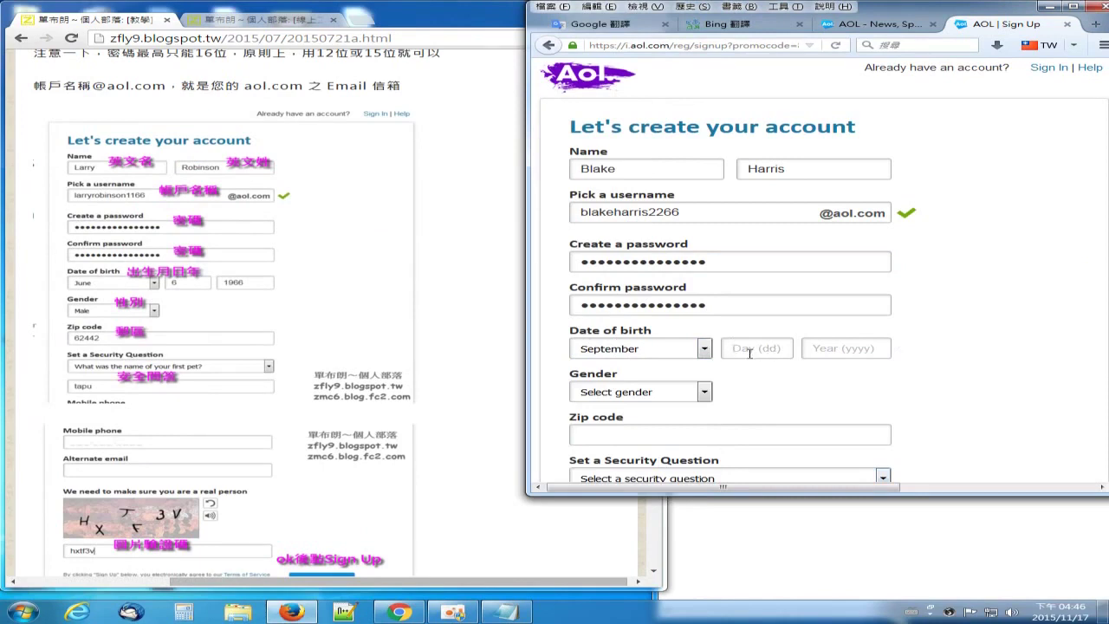
pyautogui.write('24')
pyautogui.write('196')
pyautogui.write('66')
pyautogui.doubleClick(734, 349)
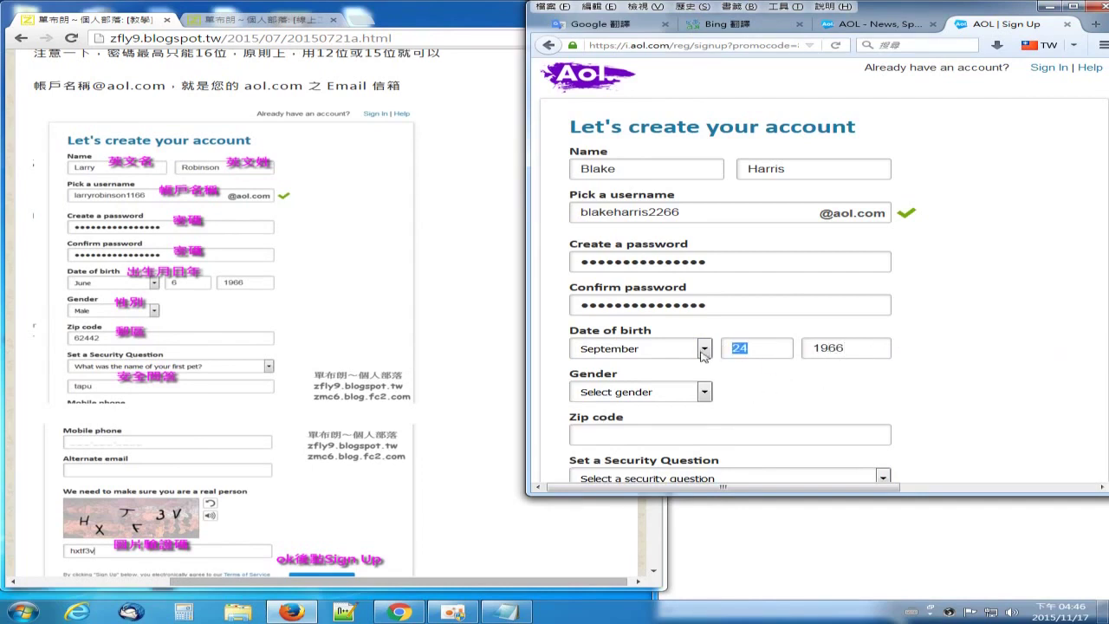
pyautogui.write('6')
pyautogui.click(704, 348)
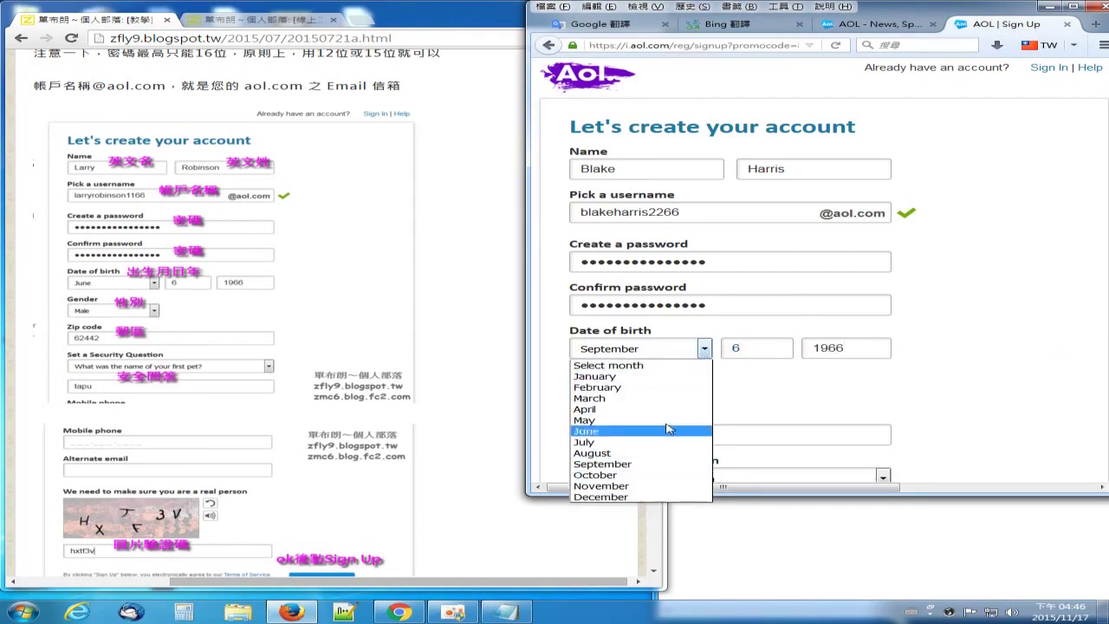
pyautogui.click(653, 431)
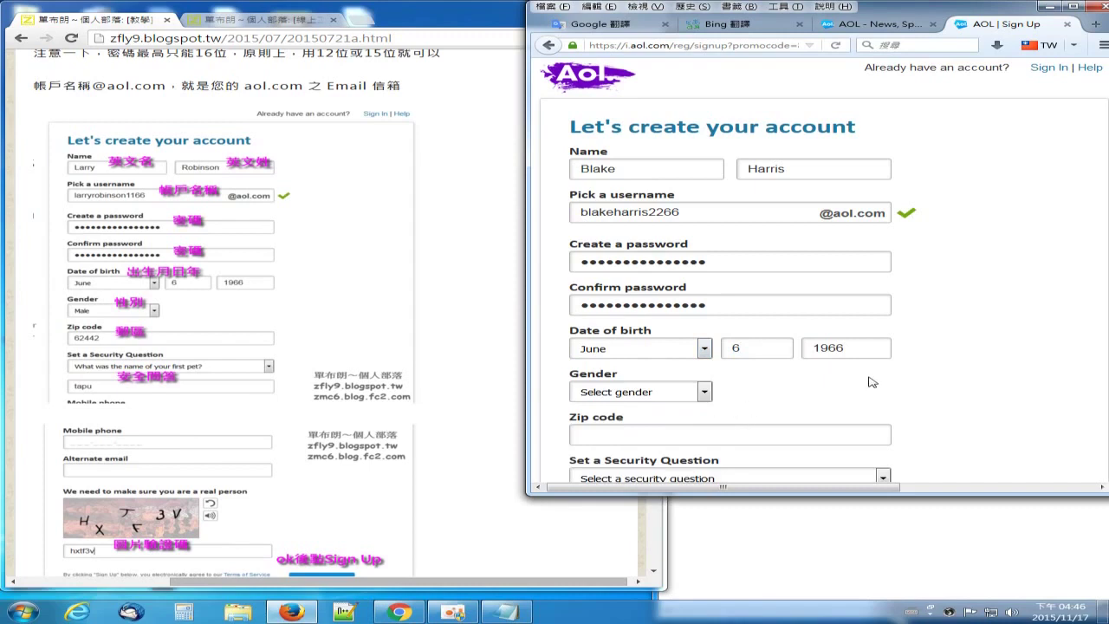
# Step: Set the gender to Male
pyautogui.click(704, 395)
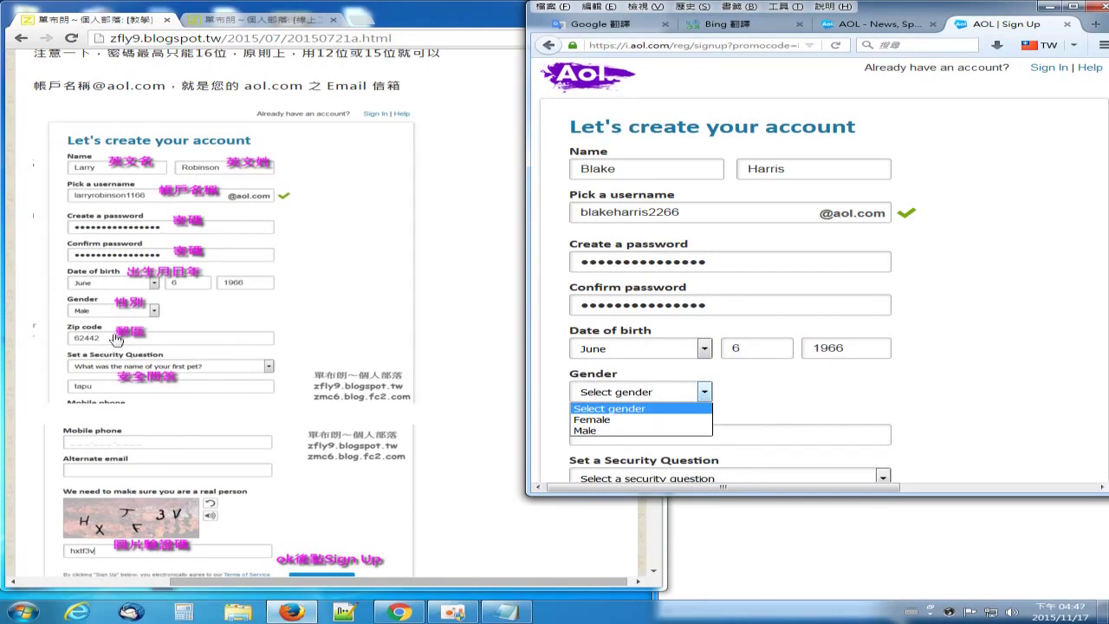
pyautogui.click(626, 430)
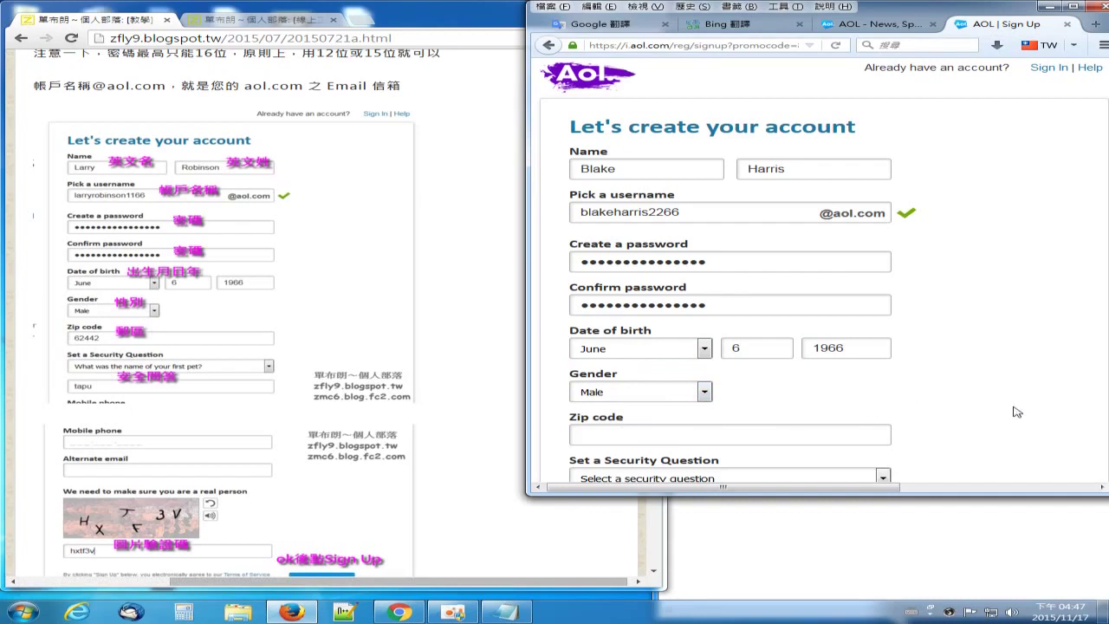
pyautogui.scroll(-4, 823, 327)
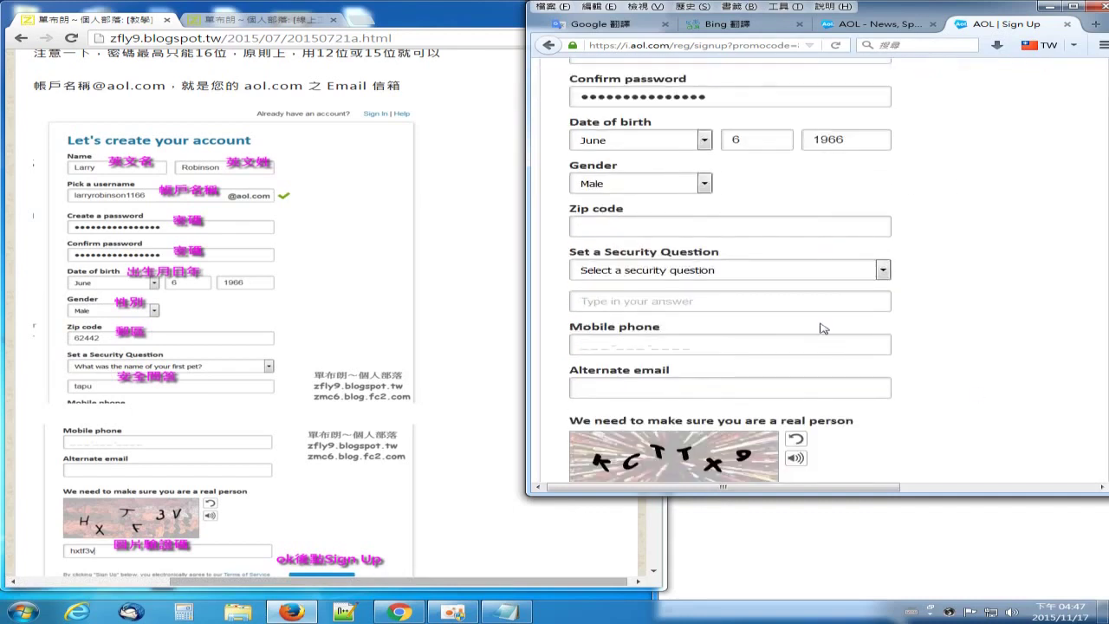
pyautogui.click(579, 210)
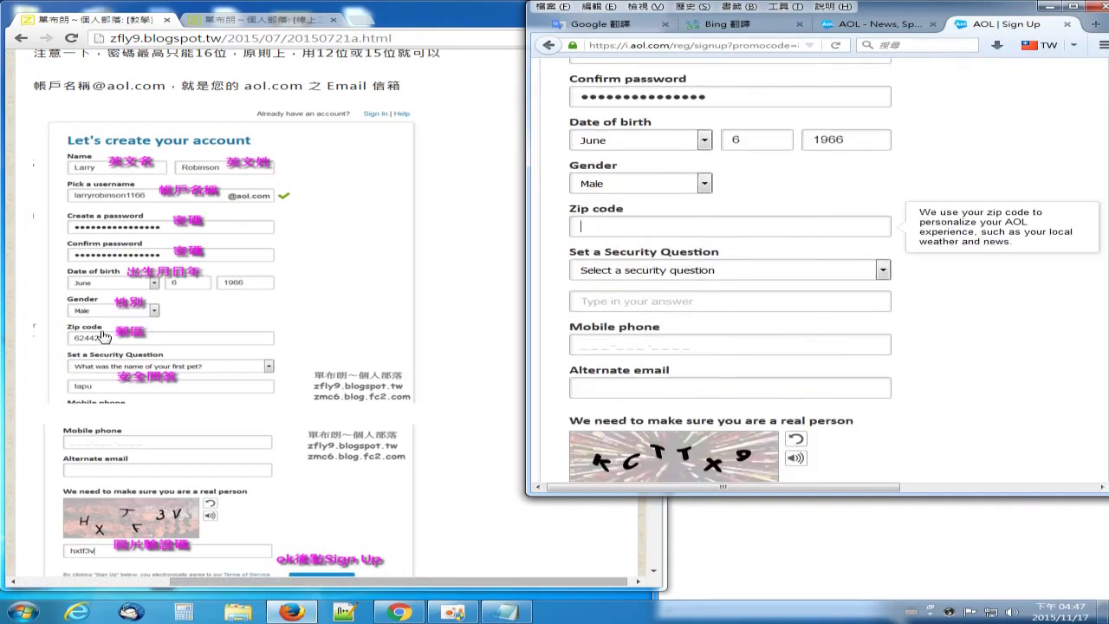
pyautogui.hotkey('alt', 'Tab')
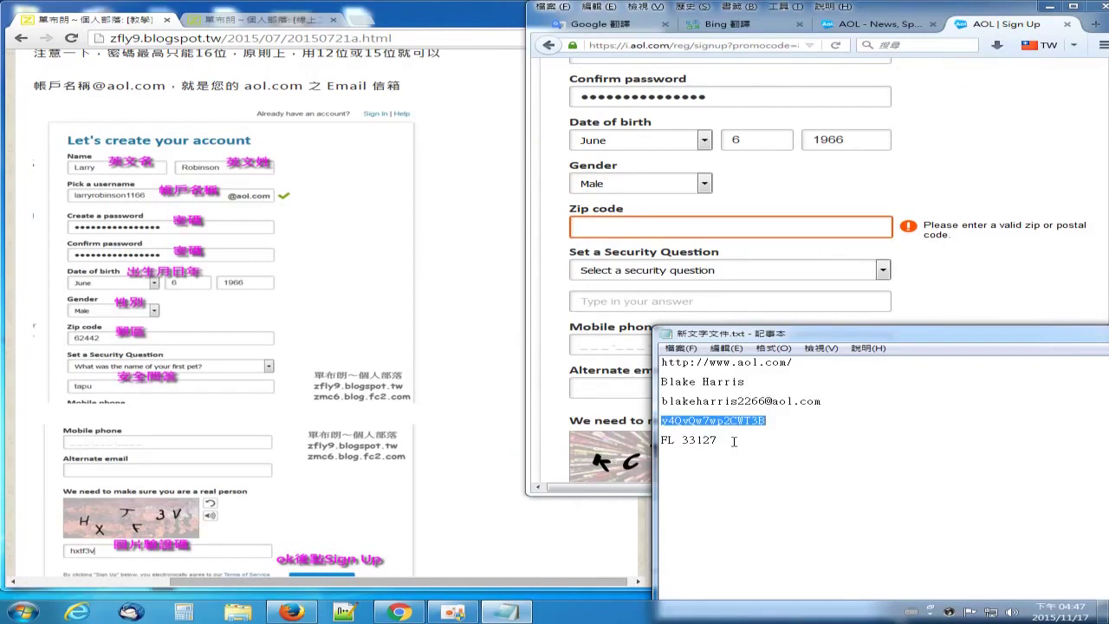
# Step: Copy the ZIP code from the notes into the Zip code field, clear its error, and open the security question list
pyautogui.moveTo(719, 440); pyautogui.dragTo(688, 441)
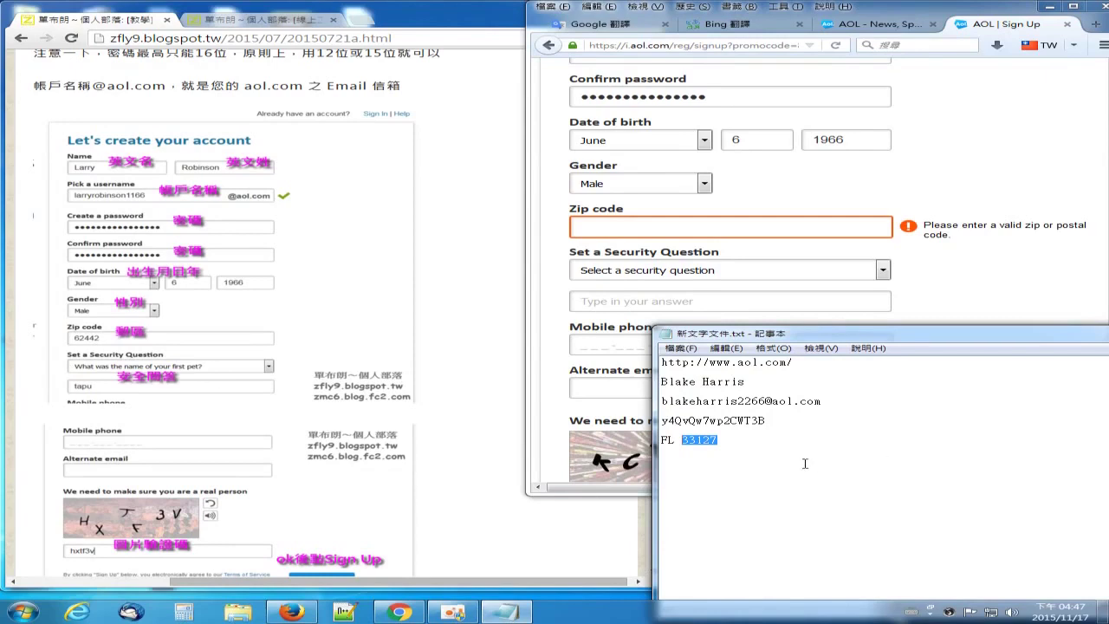
pyautogui.rightClick(692, 443)
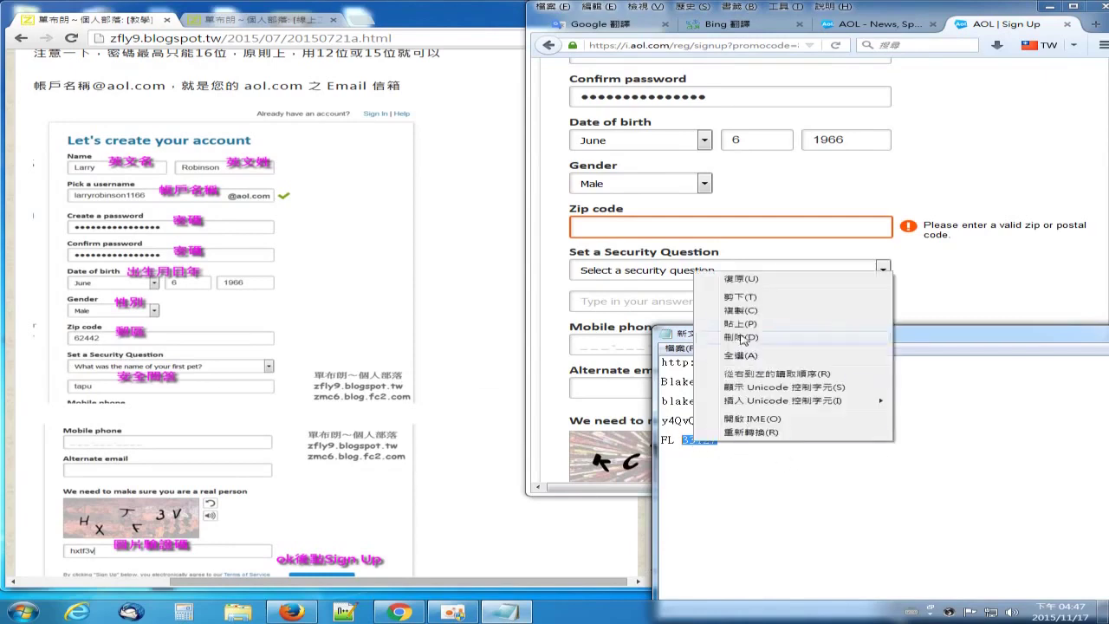
pyautogui.click(751, 312)
pyautogui.click(605, 222)
pyautogui.rightClick(610, 223)
pyautogui.click(664, 291)
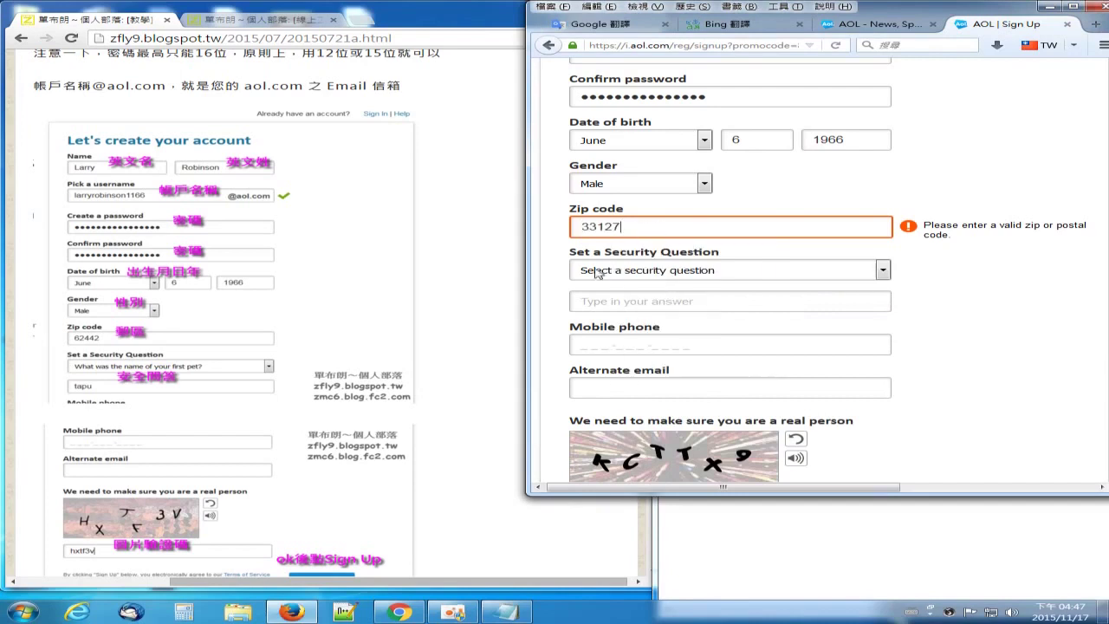
pyautogui.click(556, 243)
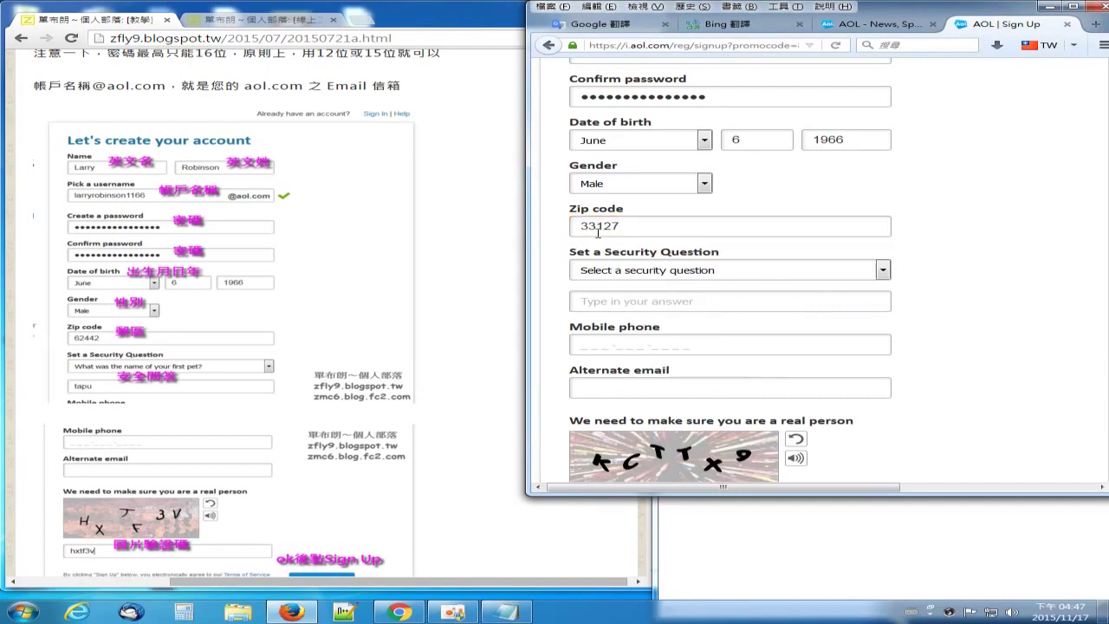
pyautogui.click(631, 271)
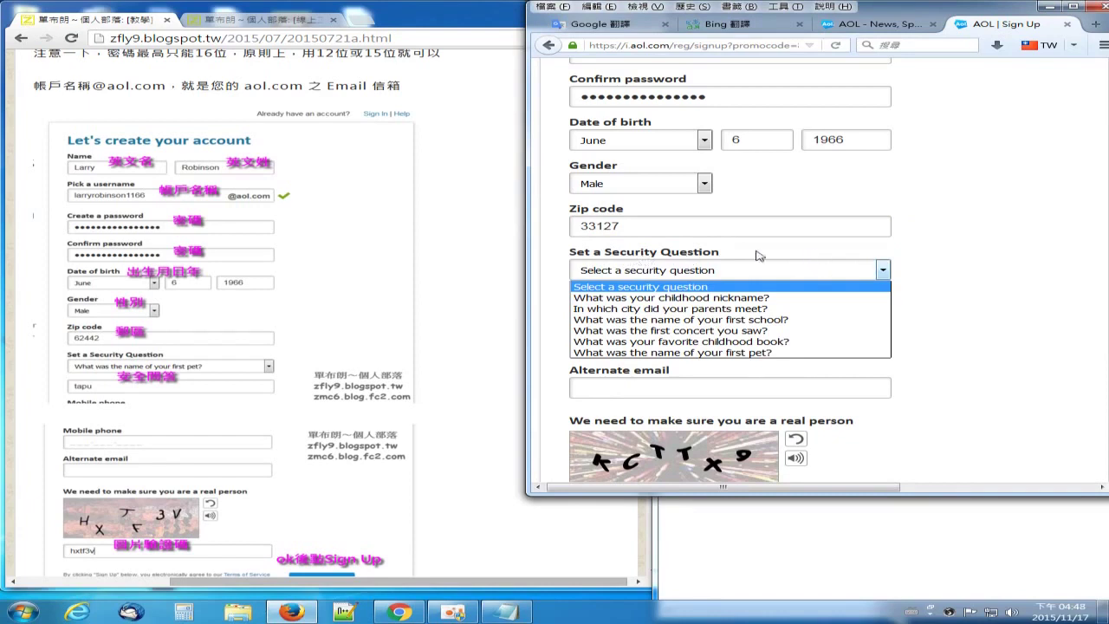
# Step: Translate 'security' in Google Translate (安全) and return to the AOL Sign Up tab
pyautogui.click(606, 24)
pyautogui.moveTo(714, 183); pyautogui.dragTo(393, 174)
pyautogui.write('se')
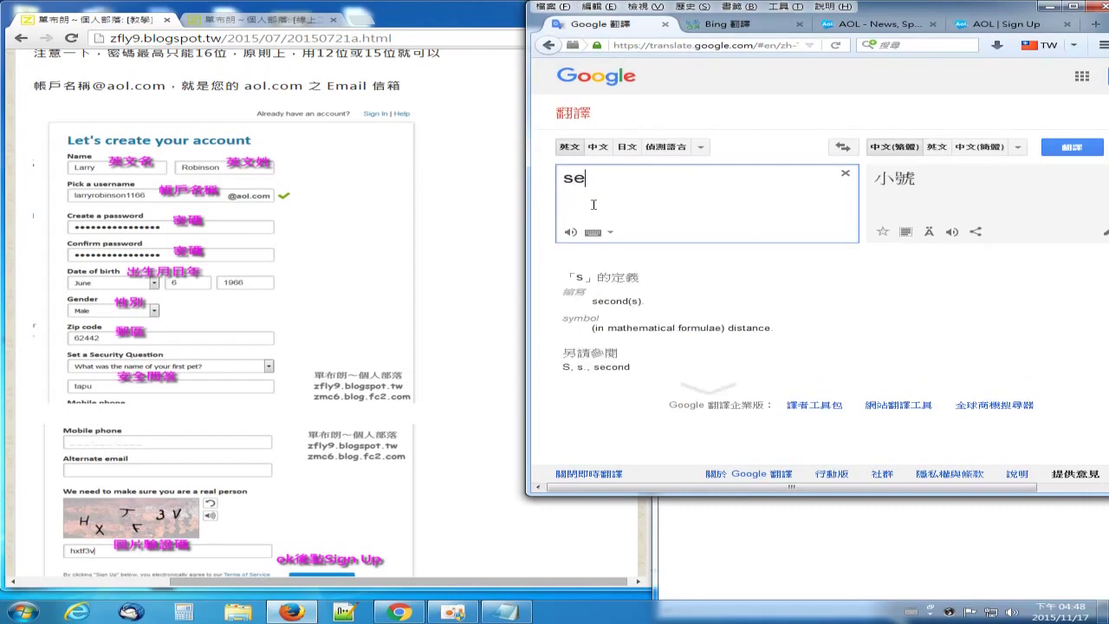
pyautogui.write('c')
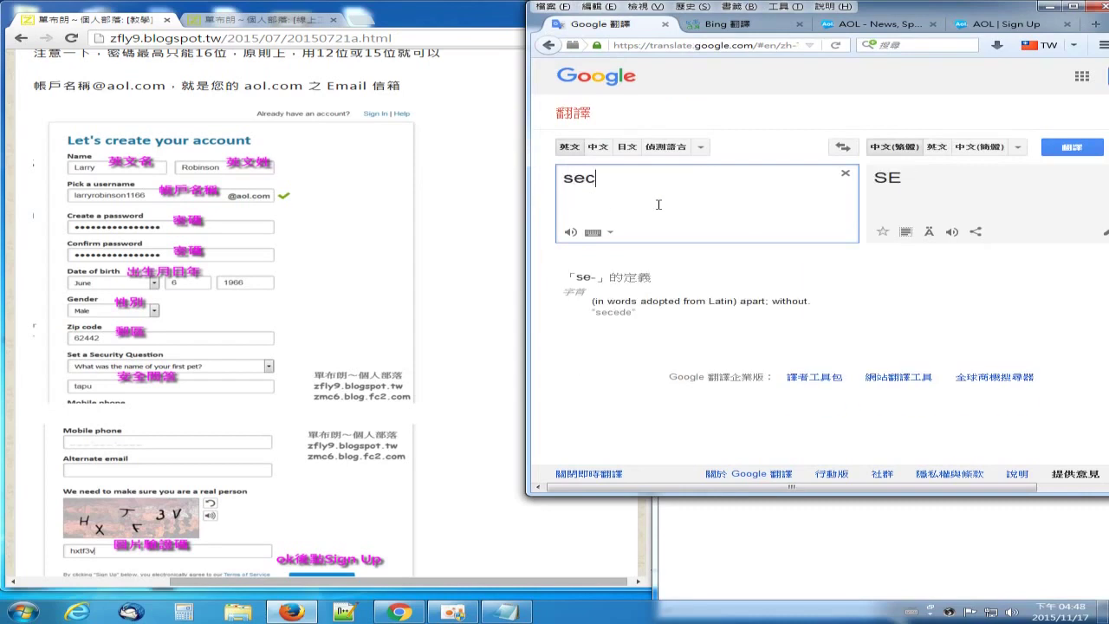
pyautogui.write('urity')
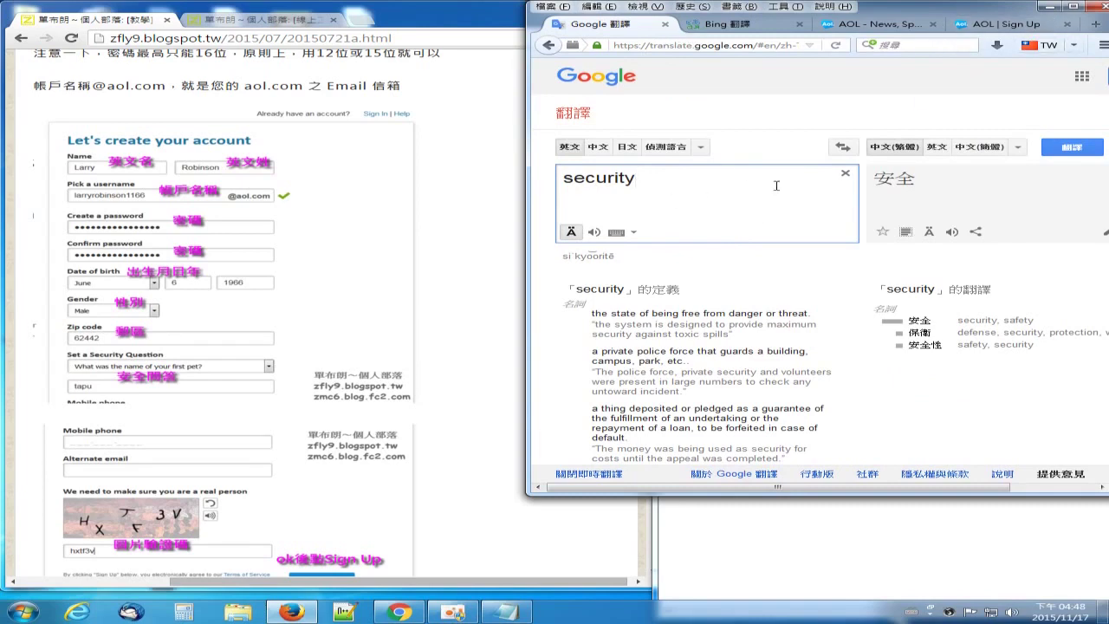
pyautogui.click(1006, 24)
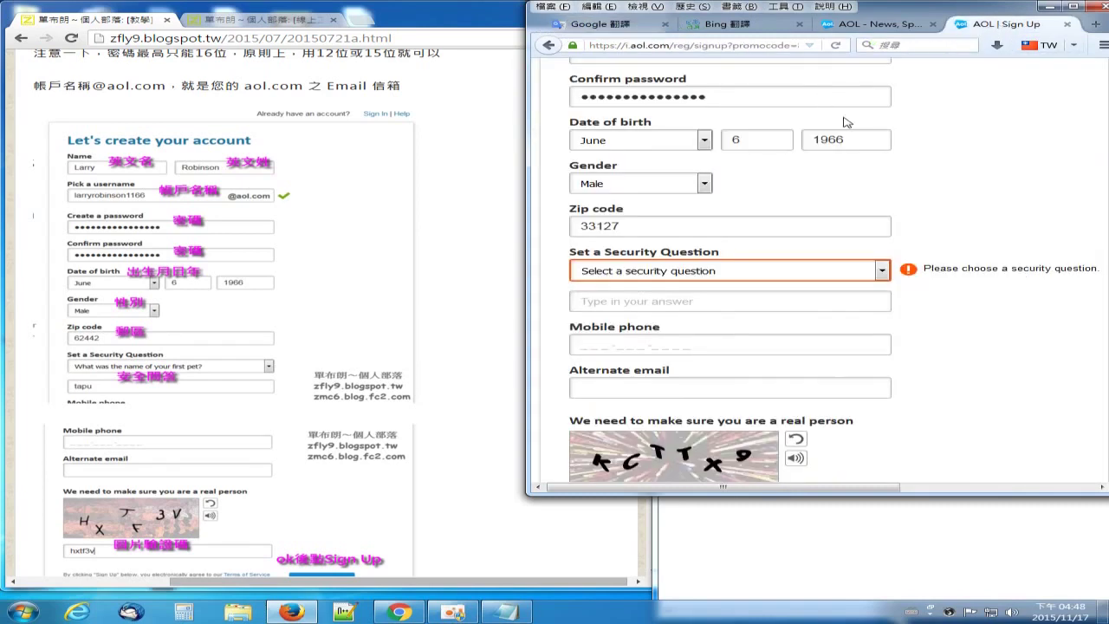
# Step: Choose 'What was the name of your first pet?' and type a pet name as the answer
pyautogui.click(883, 272)
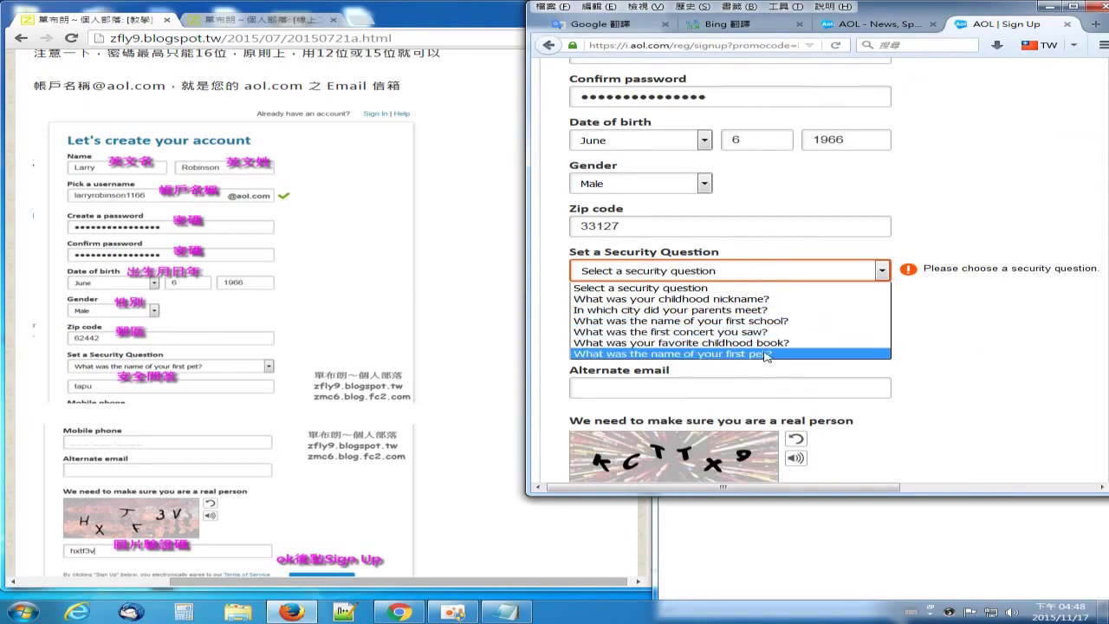
pyautogui.click(771, 354)
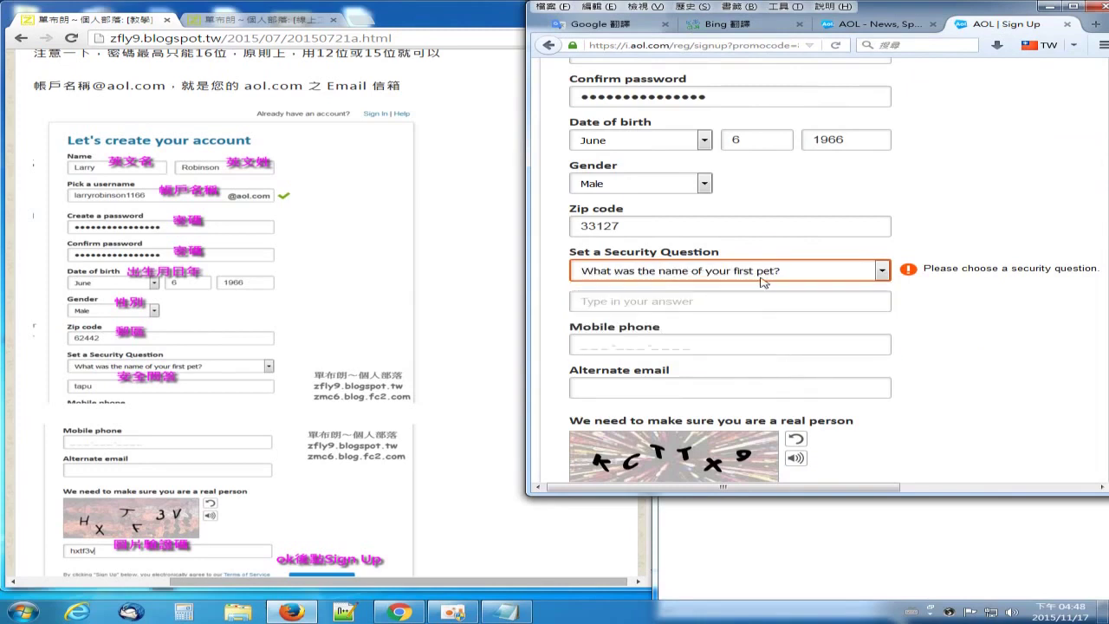
pyautogui.click(624, 303)
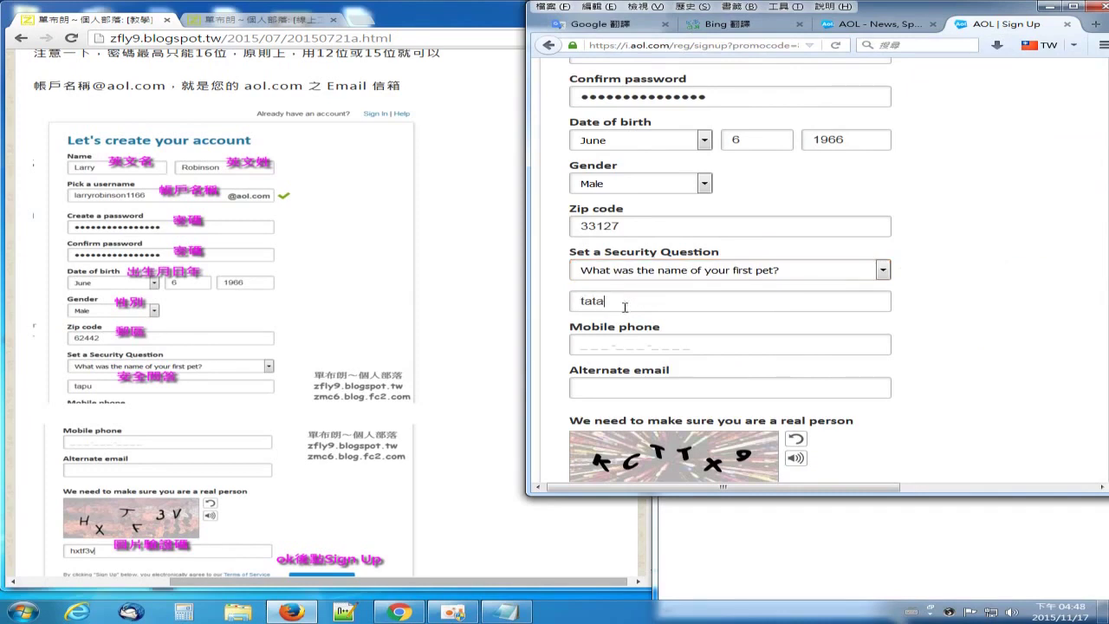
pyautogui.hotkey('shift', 'Left')
pyautogui.hotkey('shift', 'Left')
pyautogui.moveTo(646, 304); pyautogui.dragTo(532, 303)
pyautogui.hotkey('ctrl', 'c')
# Step: Paste the security answer into the notes below the ZIP code and start a 'first pet?' label line
pyautogui.click(505, 612)
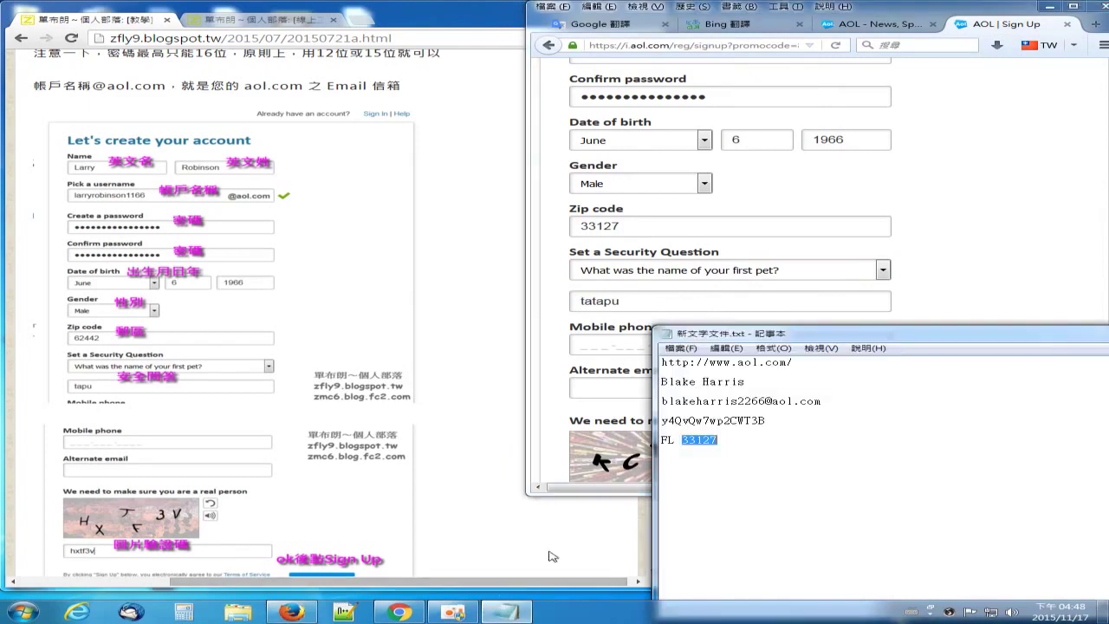
pyautogui.click(771, 421)
pyautogui.press('Return')
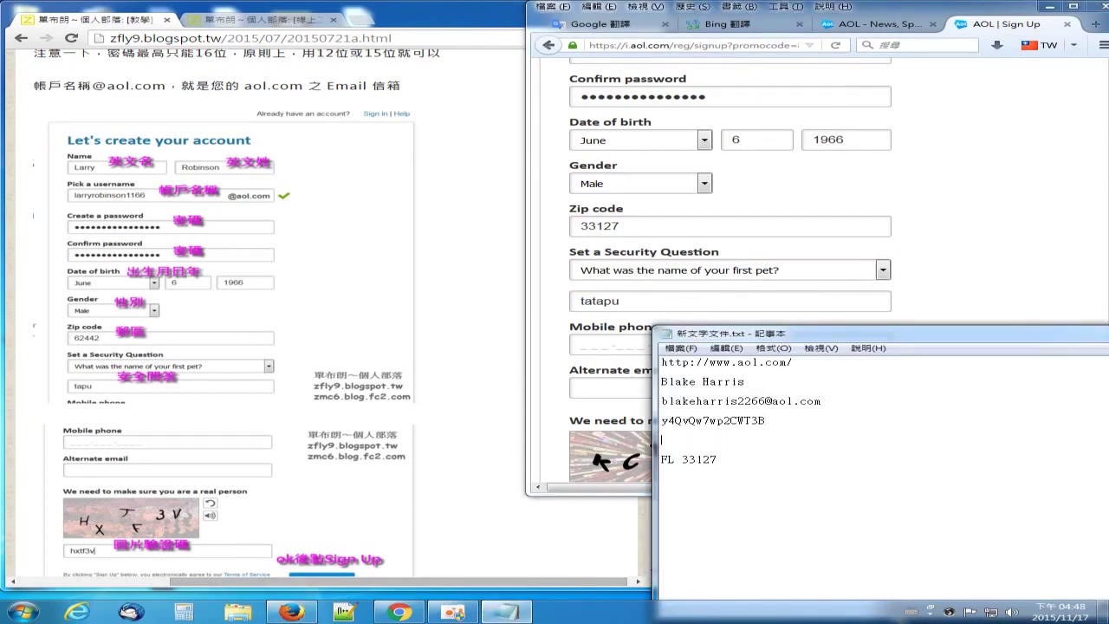
pyautogui.press('Delete')
pyautogui.click(746, 446)
pyautogui.press('Return')
pyautogui.hotkey('ctrl', 'v')
pyautogui.press('Return')
pyautogui.click(687, 462)
pyautogui.write('f')
# Step: Correct a letter in the noted answer and return to the sign-up form
pyautogui.moveTo(774, 333); pyautogui.dragTo(774, 298)
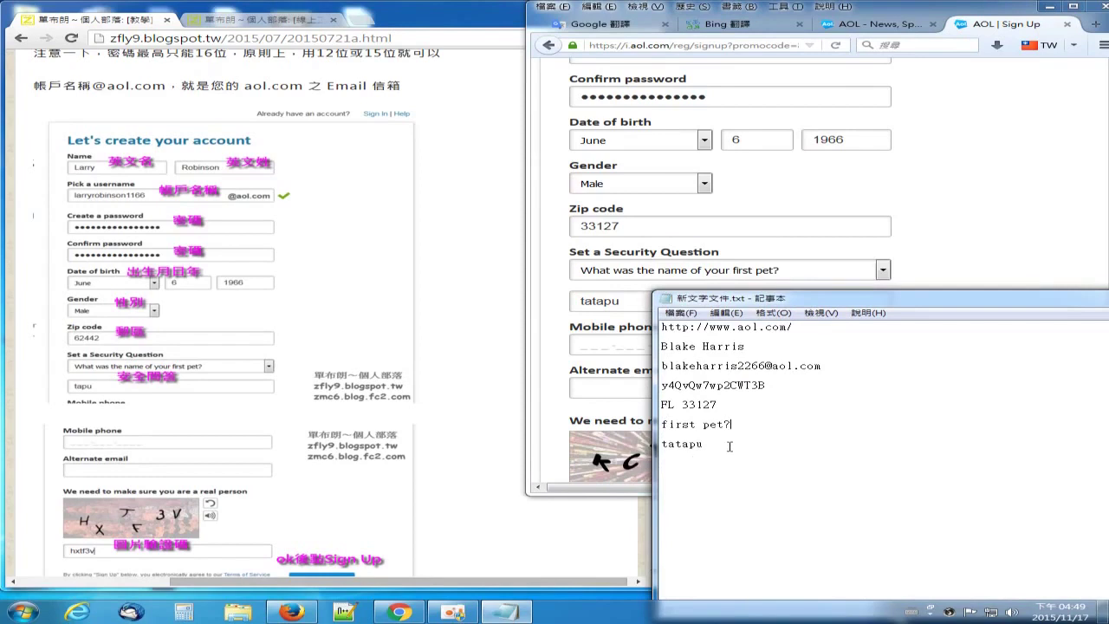
pyautogui.moveTo(699, 444); pyautogui.dragTo(733, 446)
pyautogui.click(729, 449)
pyautogui.click(696, 445)
pyautogui.press('BackSpace')
pyautogui.write('b')
pyautogui.moveTo(692, 444); pyautogui.dragTo(698, 445)
pyautogui.click(548, 305)
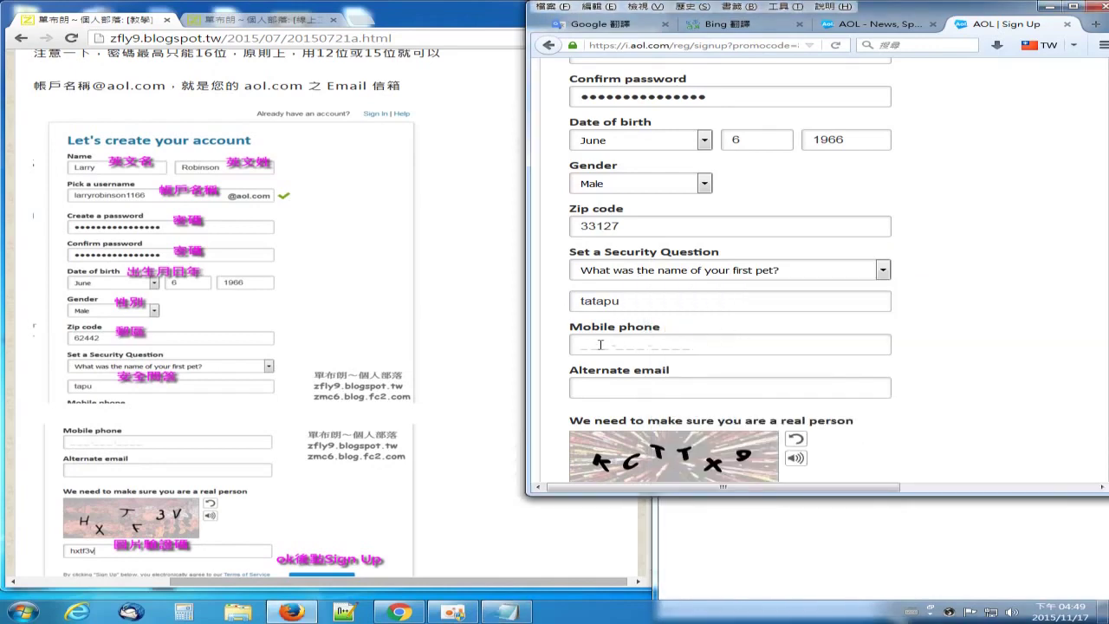
# Step: Enter the characters from the verification picture into the 'Type what you see' box
pyautogui.scroll(-3, 1031, 329)
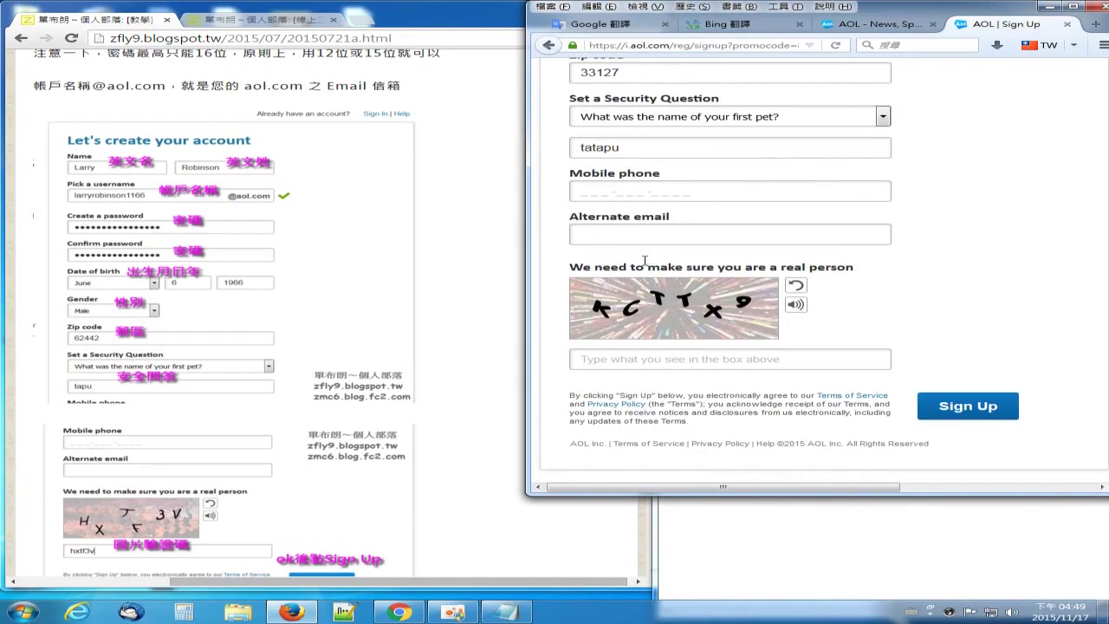
pyautogui.click(506, 612)
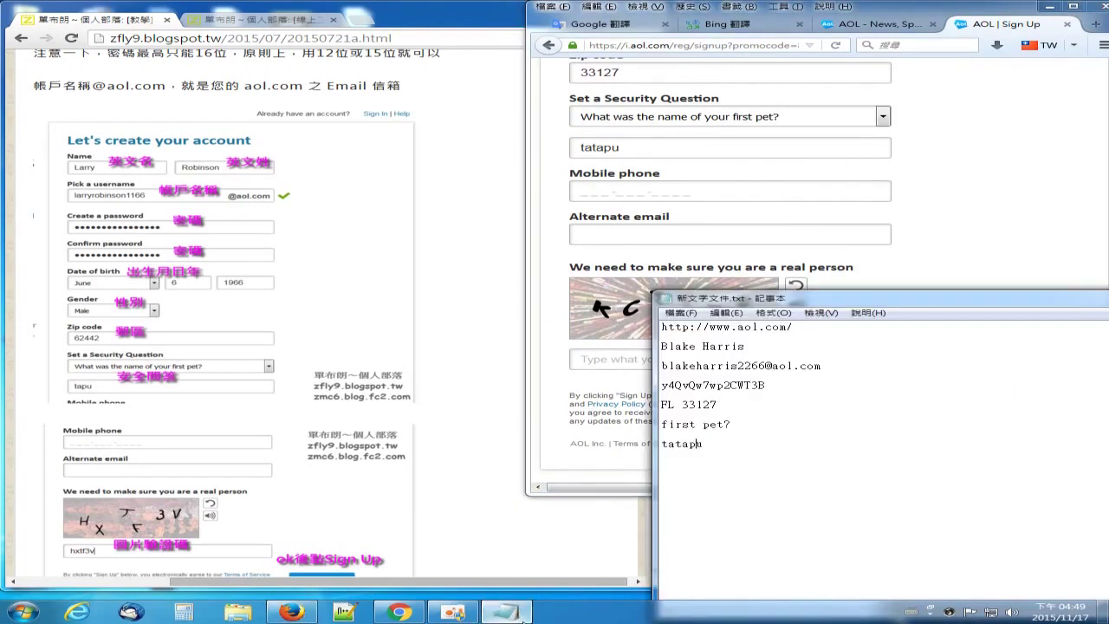
pyautogui.click(604, 361)
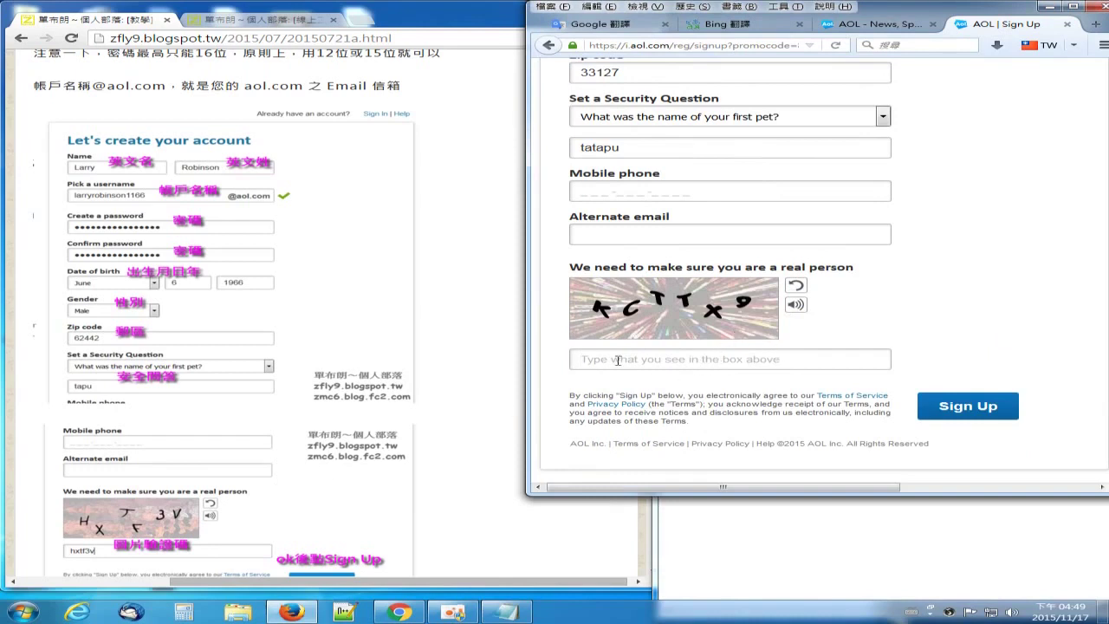
pyautogui.write('kcttx9')
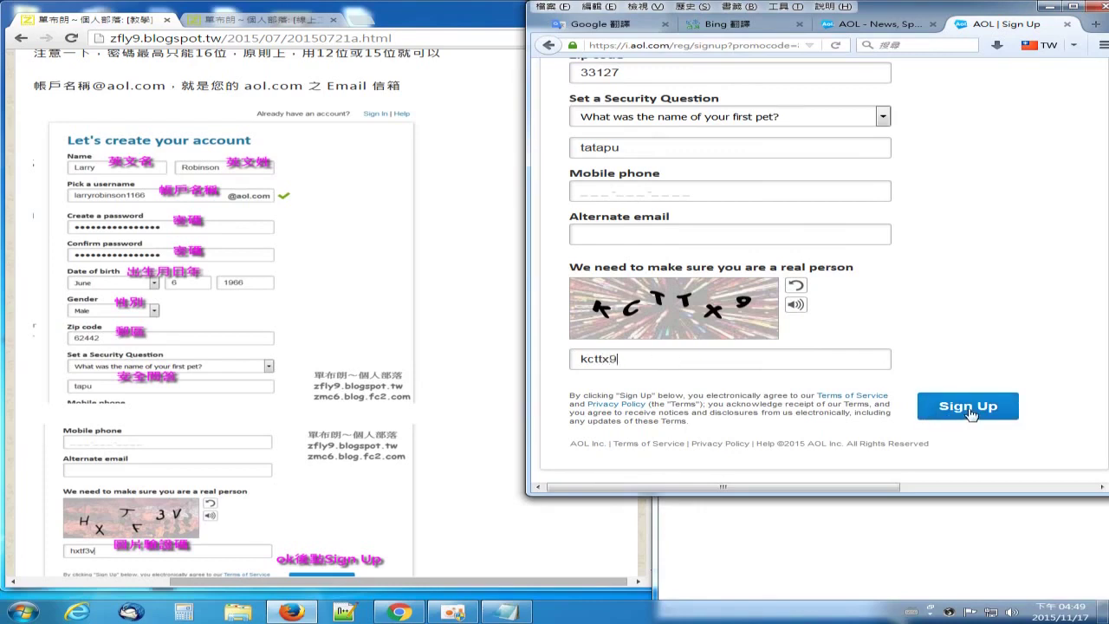
# Step: Scroll the tutorial blog down to its Congratulations step
pyautogui.click(495, 520)
pyautogui.scroll(-2, 532, 436)
pyautogui.scroll(-2, 421, 364)
pyautogui.scroll(-2, 455, 364)
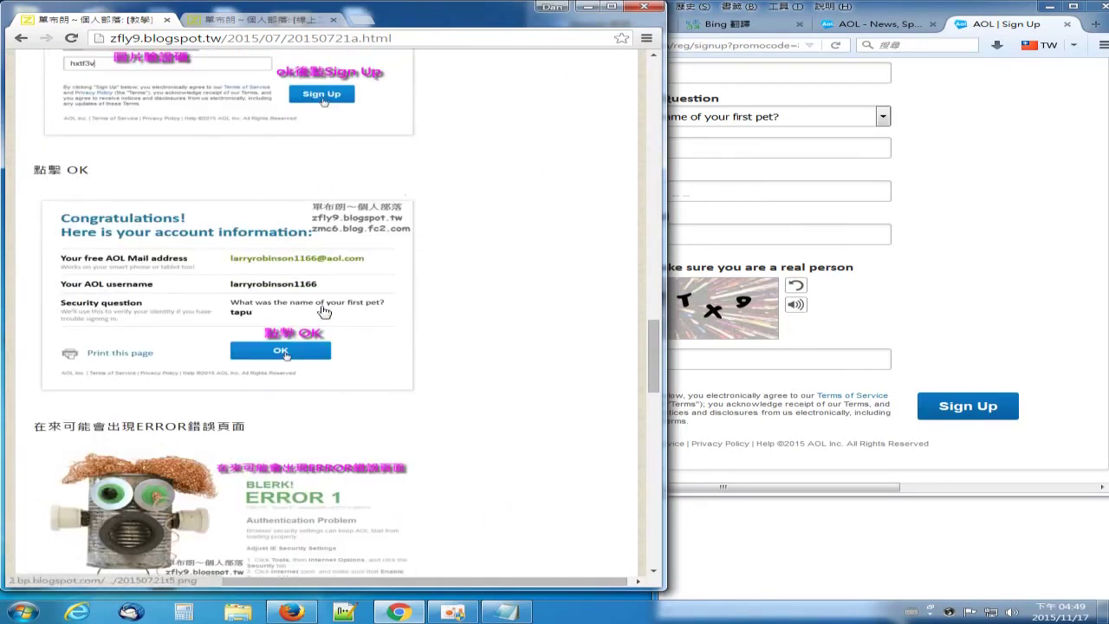
# Step: Bring the notes window forward and save the notes file
pyautogui.click(506, 612)
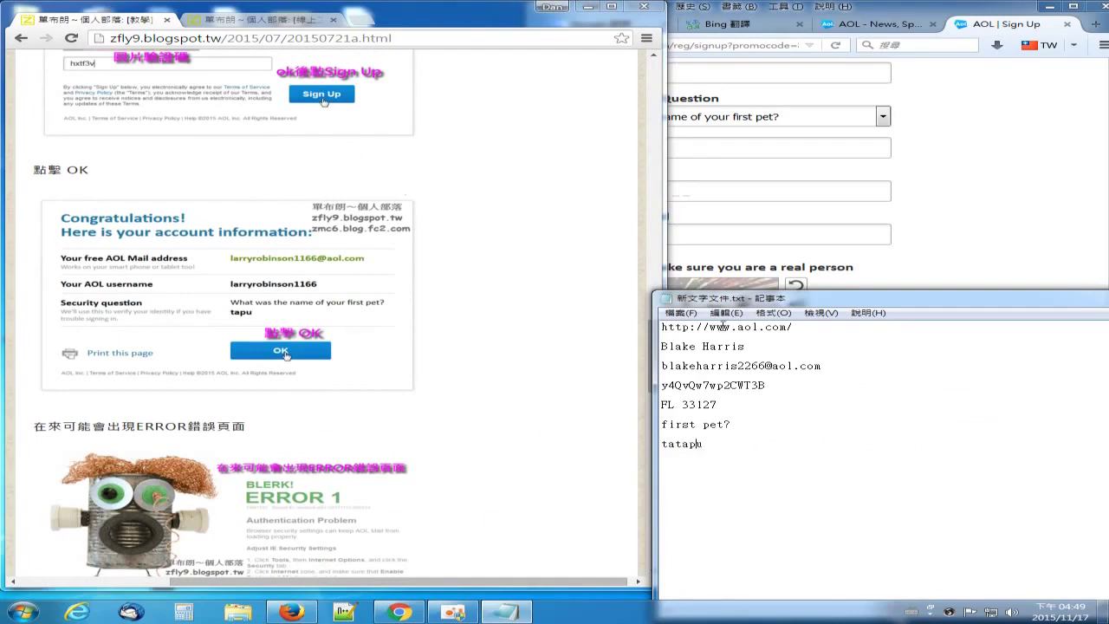
pyautogui.moveTo(754, 298); pyautogui.dragTo(499, 161)
pyautogui.click(423, 175)
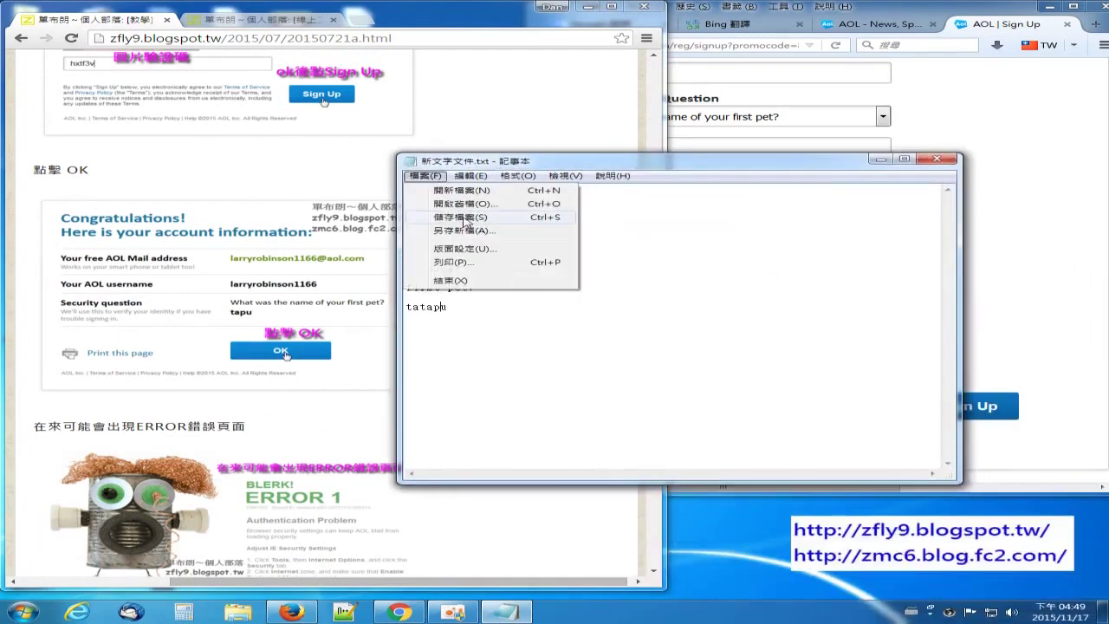
pyautogui.click(466, 219)
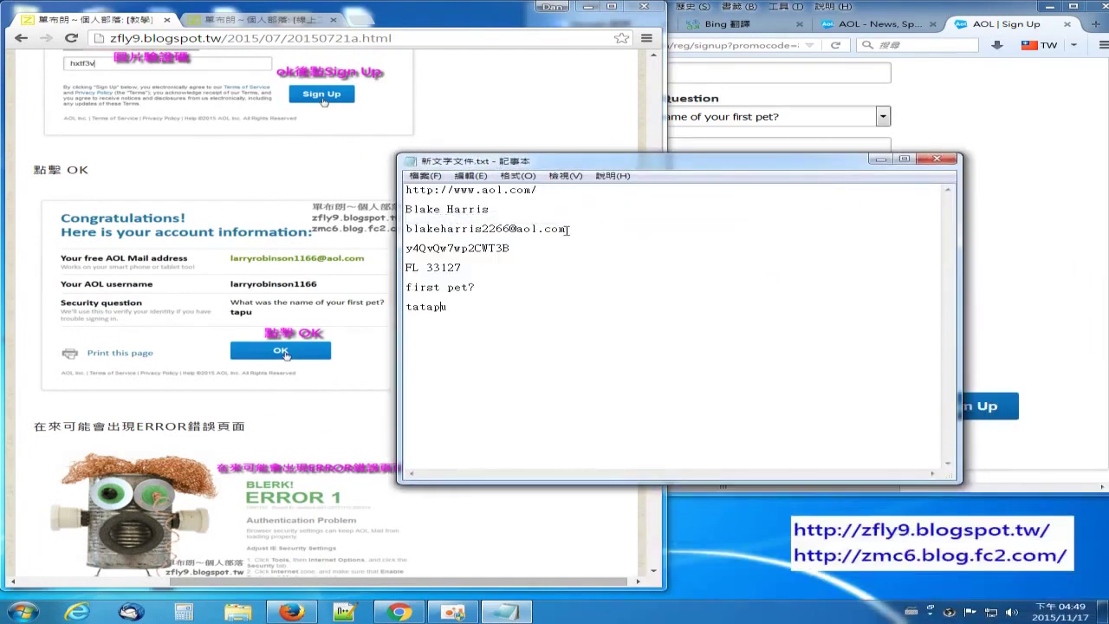
# Step: Copy the new AOL e-mail address line from the notes, then close Notepad
pyautogui.moveTo(568, 229); pyautogui.dragTo(405, 229)
pyautogui.rightClick(457, 233)
pyautogui.click(508, 273)
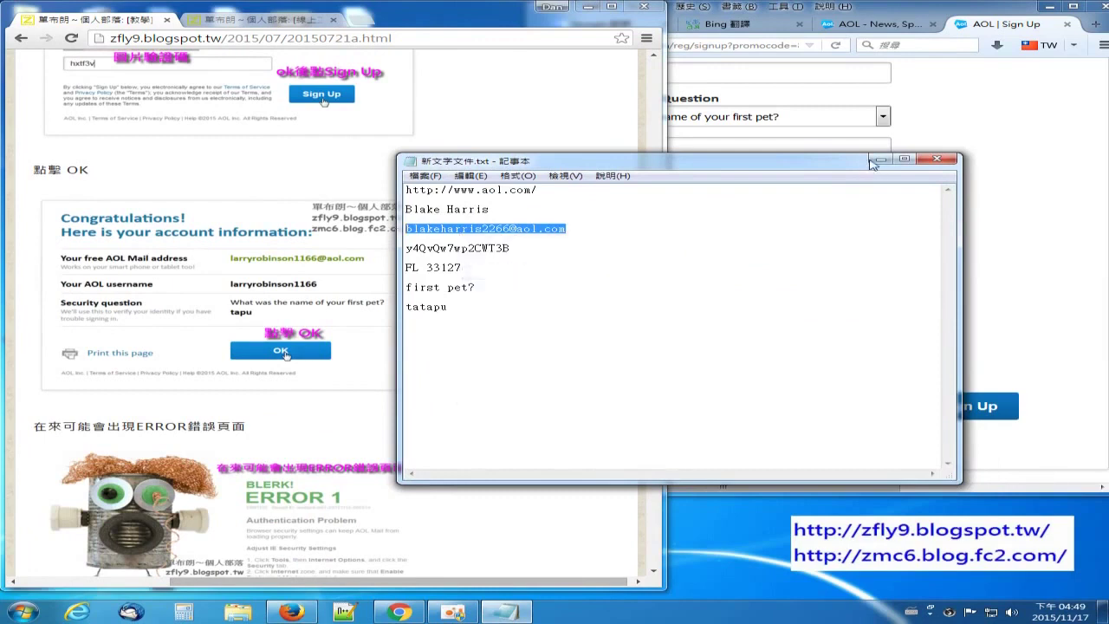
pyautogui.click(880, 159)
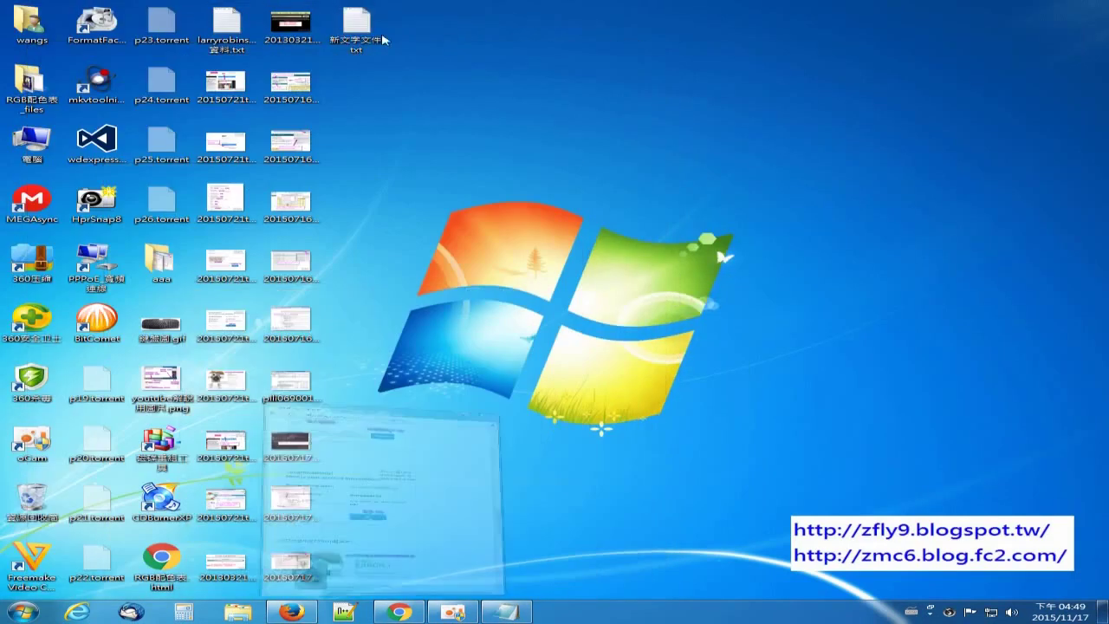
pyautogui.rightClick(342, 24)
pyautogui.click(511, 611)
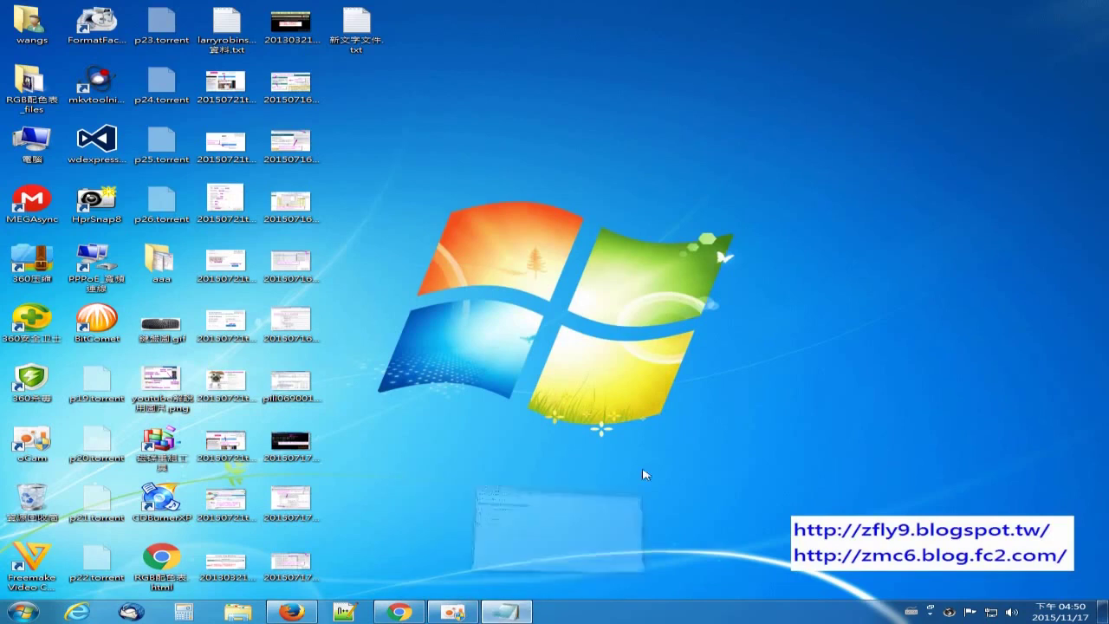
pyautogui.click(951, 160)
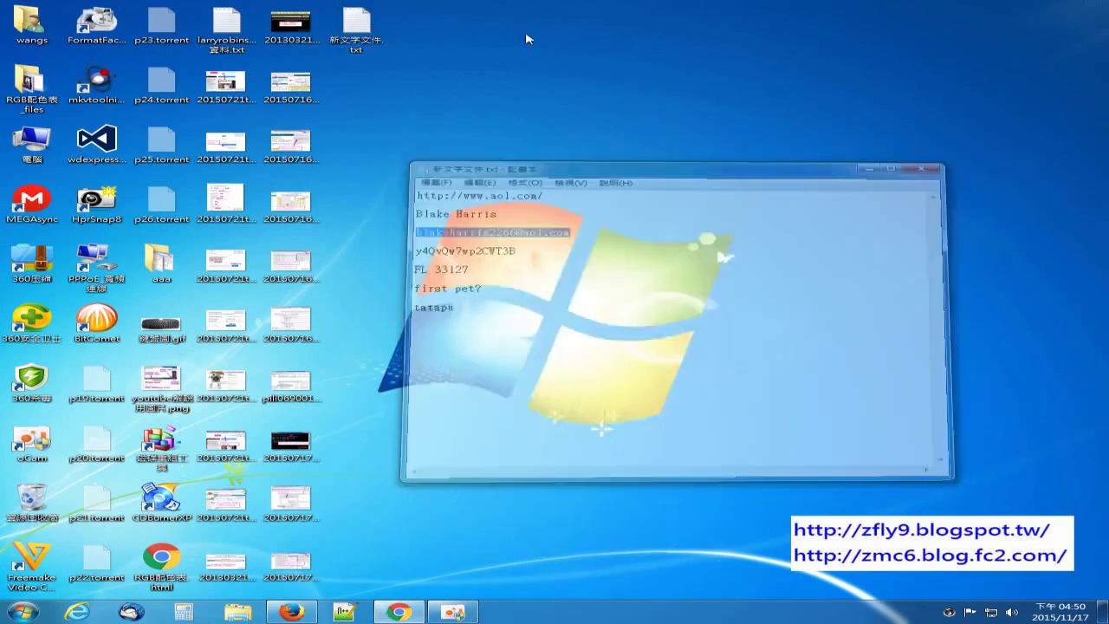
# Step: Rename the notes file to the copied e-mail address followed by 帳密, then reopen it
pyautogui.rightClick(359, 14)
pyautogui.click(451, 222)
pyautogui.hotkey('ctrl', 'v')
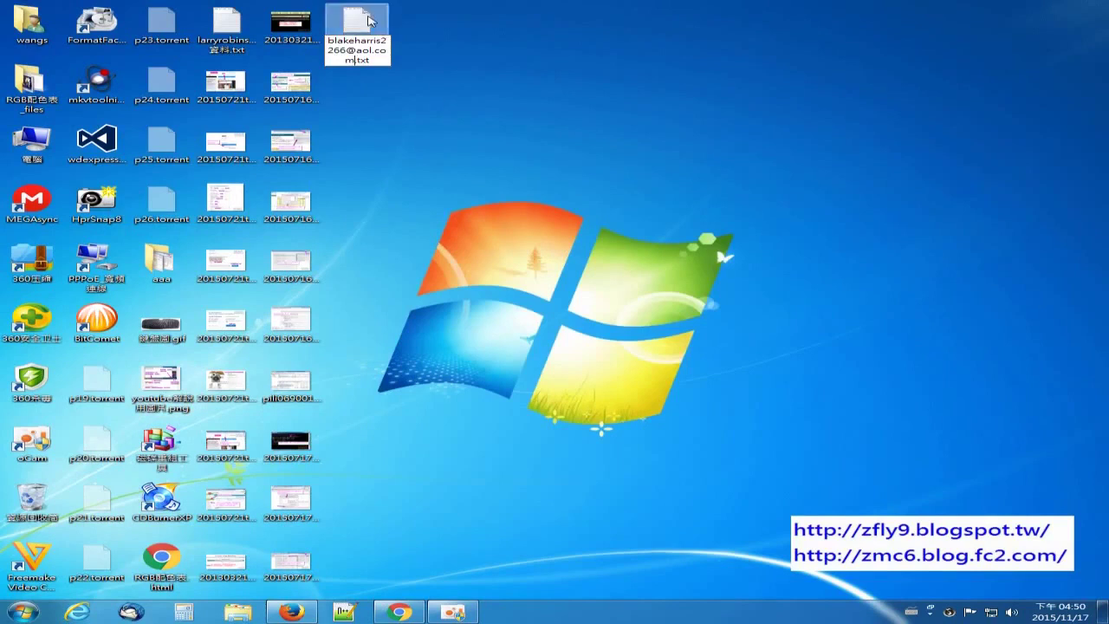
pyautogui.hotkey('ctrl', 'space')
pyautogui.write('張')
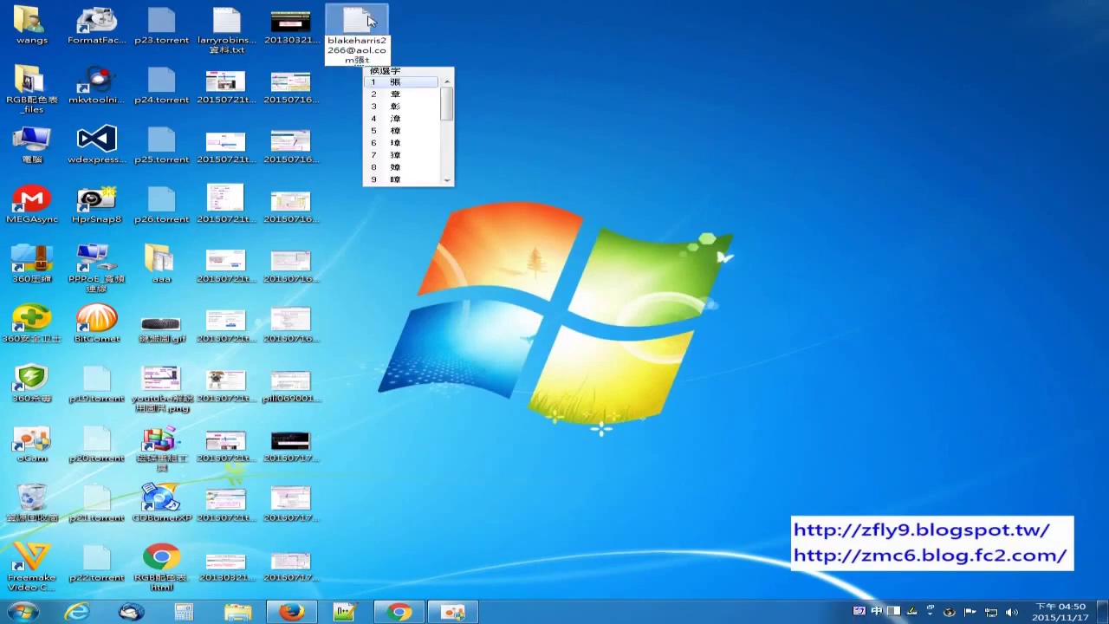
pyautogui.press('BackSpace')
pyautogui.write('丈')
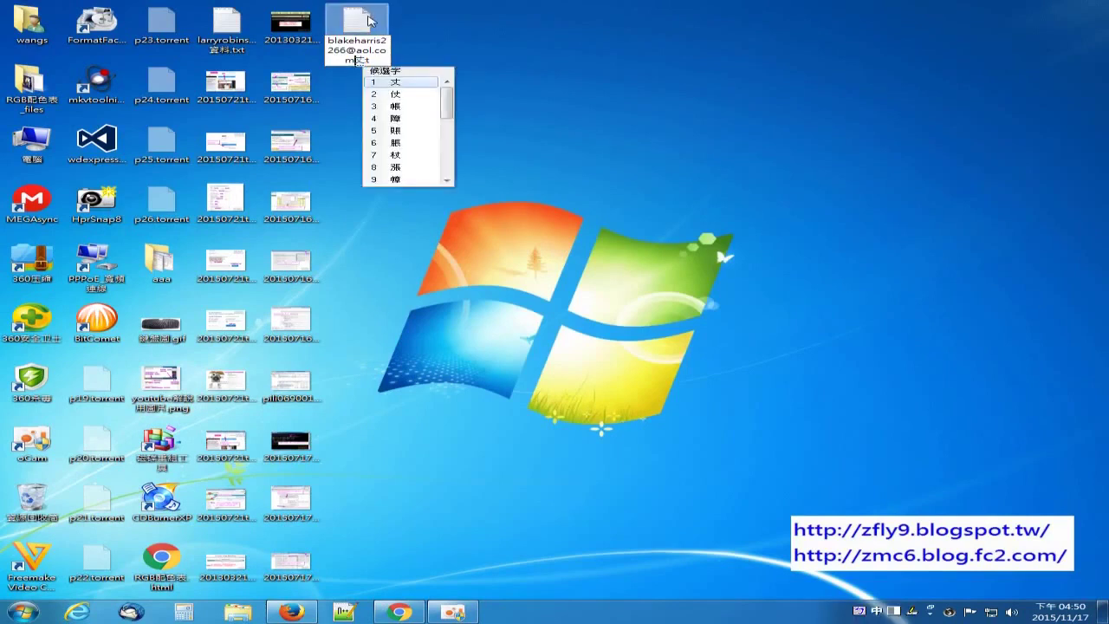
pyautogui.write('密')
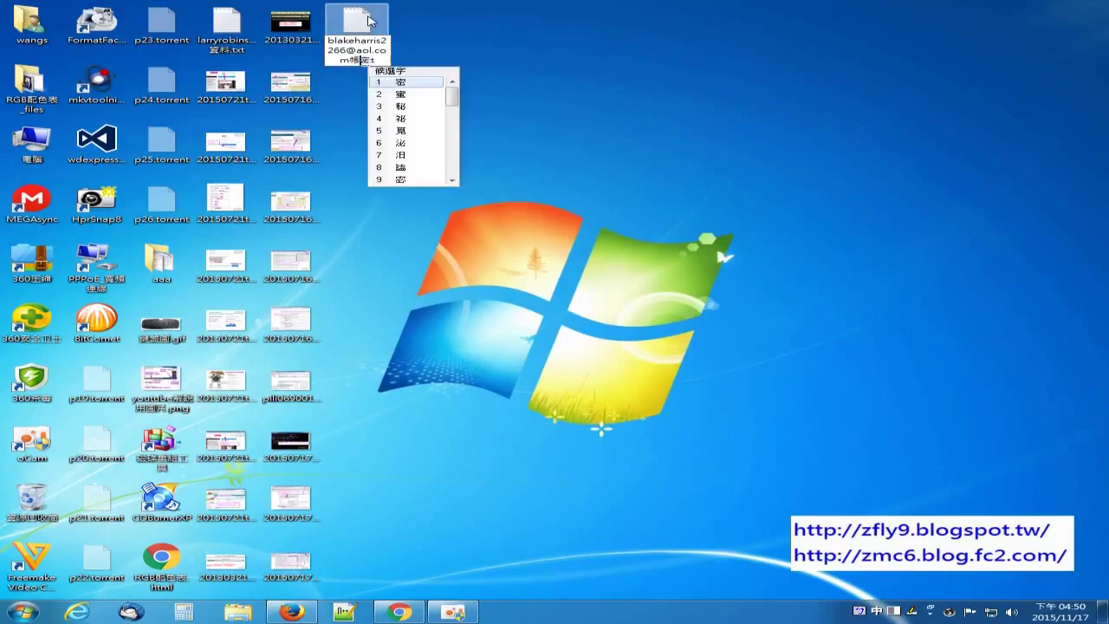
pyautogui.press('Return')
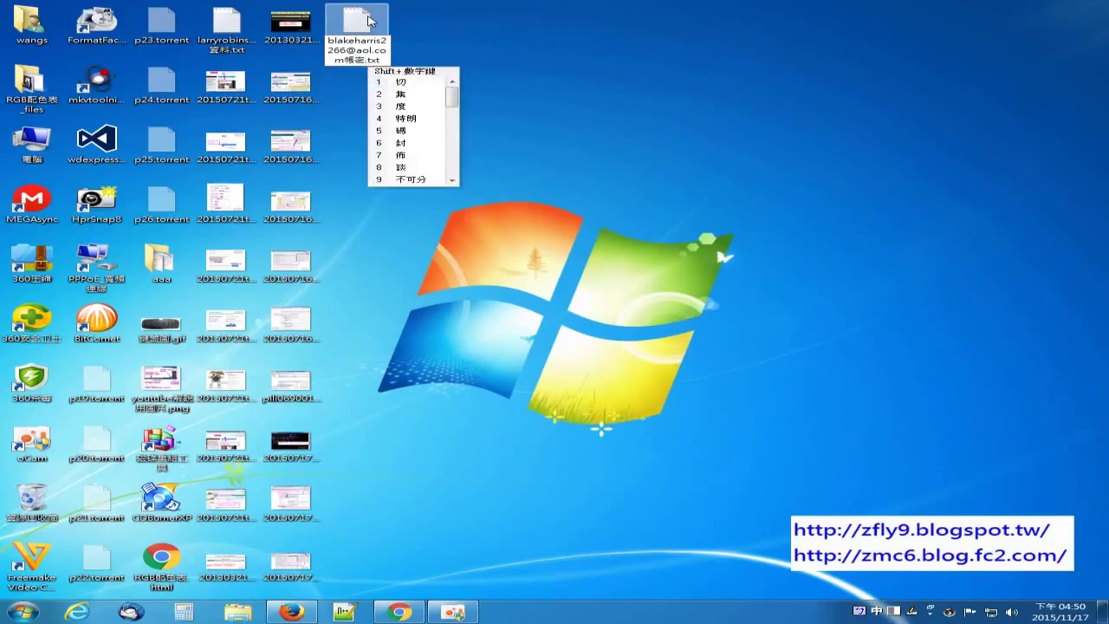
pyautogui.press('Return')
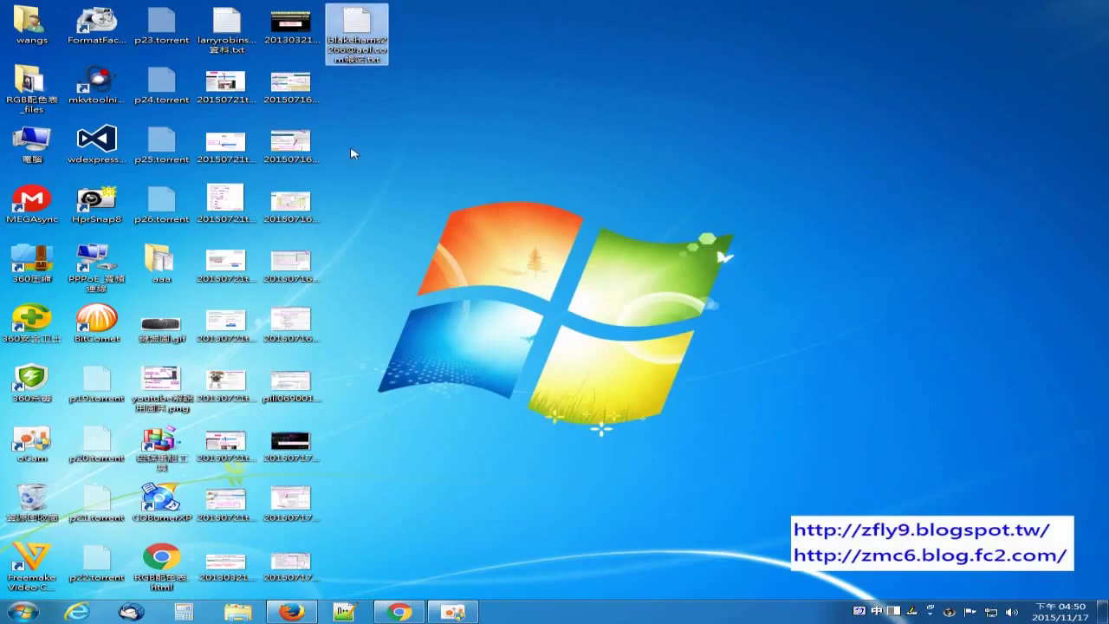
pyautogui.rightClick(367, 32)
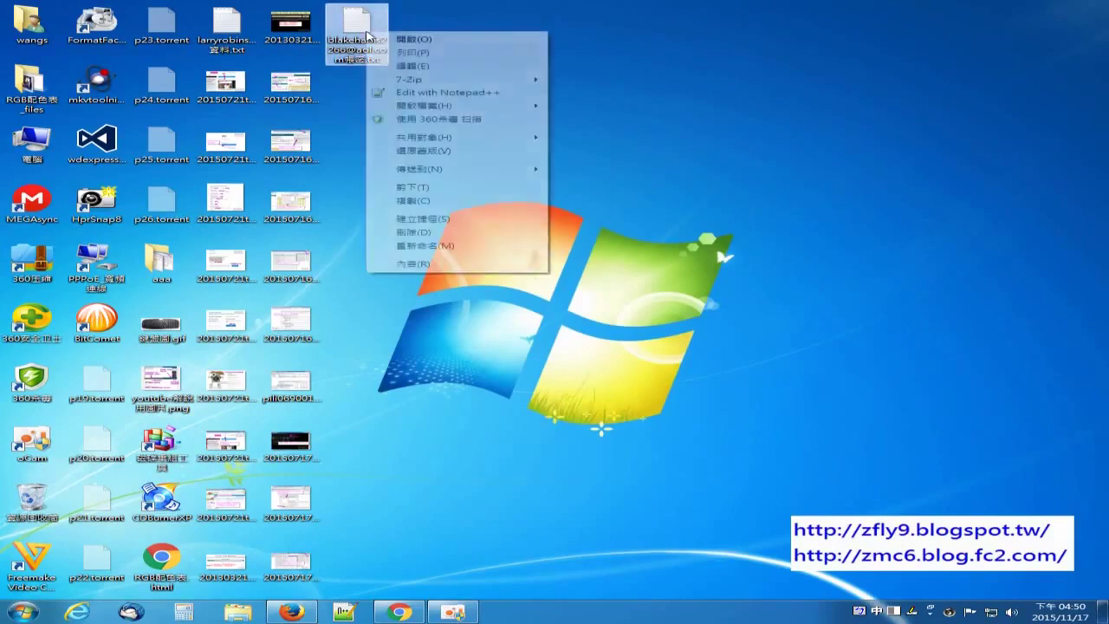
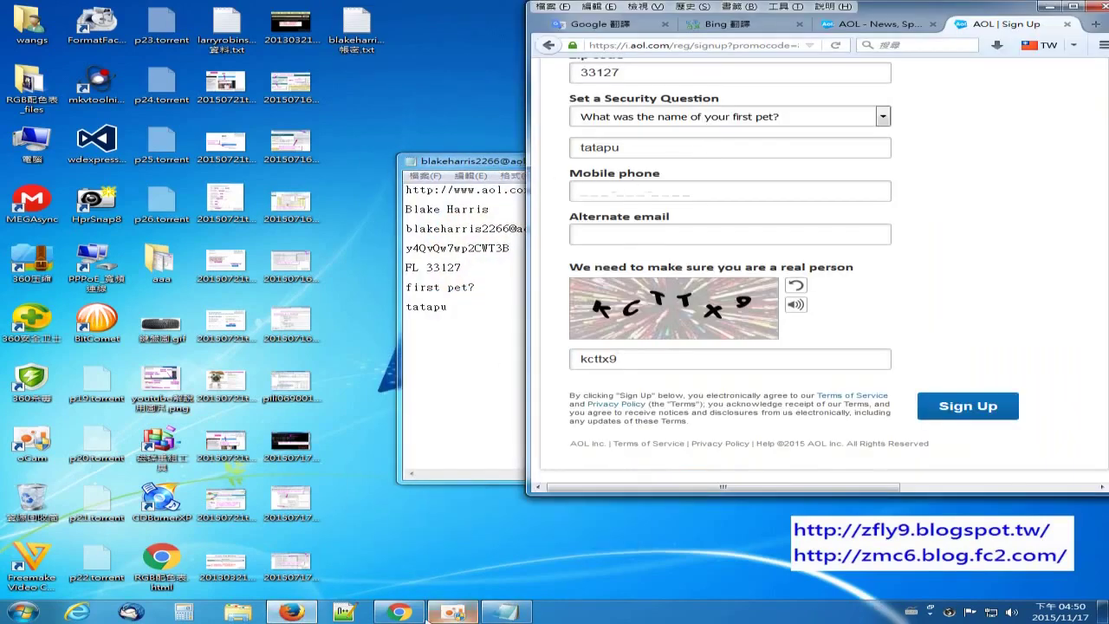
# Step: Review the tutorial's Congratulations and ERROR screenshots, then bring the filled AOL sign-up form forward
pyautogui.click(418, 612)
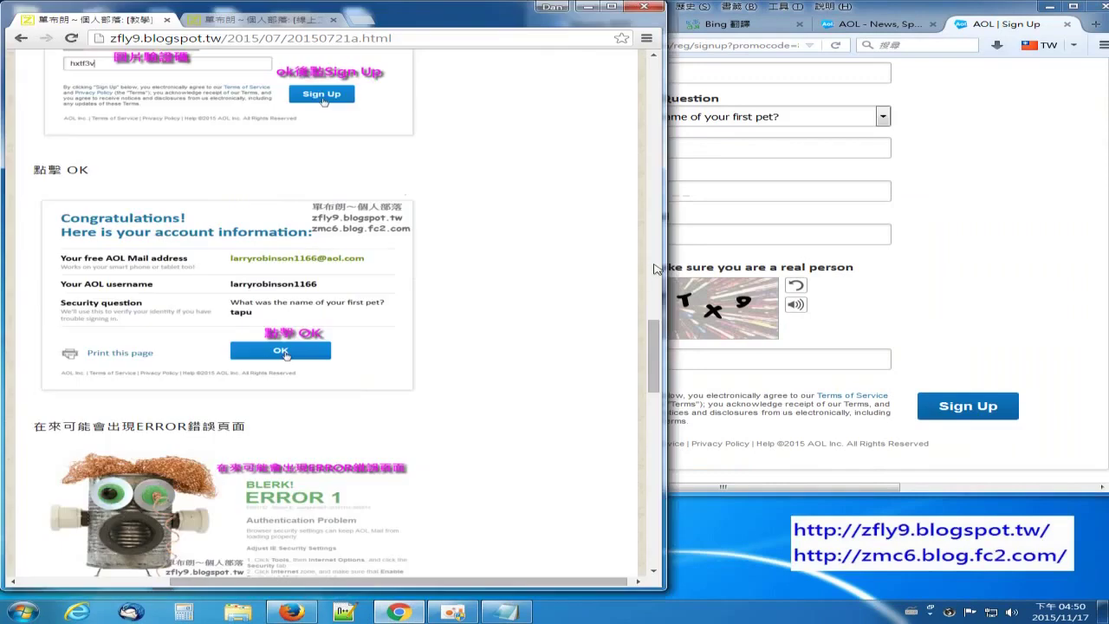
pyautogui.scroll(-1, 575, 312)
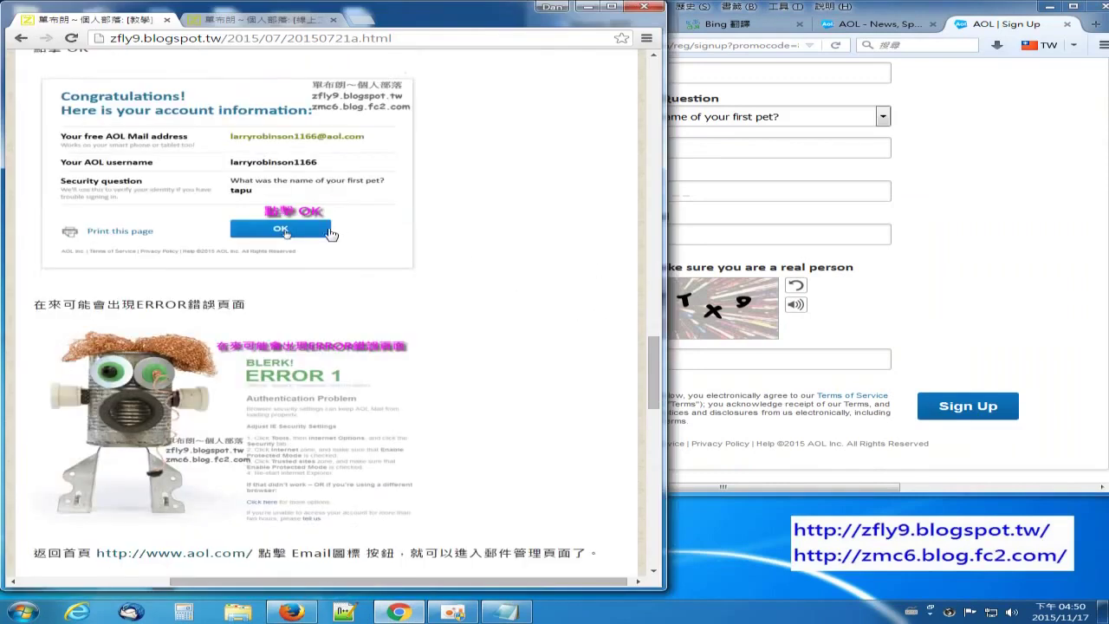
pyautogui.scroll(-1, 499, 369)
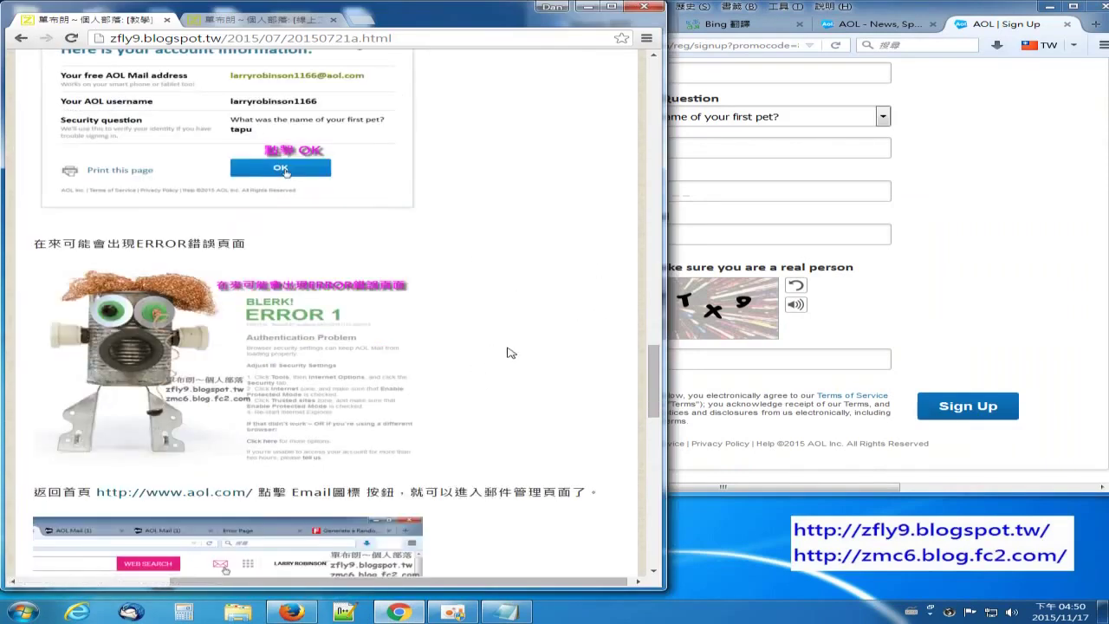
pyautogui.scroll(-2, 523, 349)
pyautogui.scroll(2, 530, 341)
pyautogui.click(1005, 133)
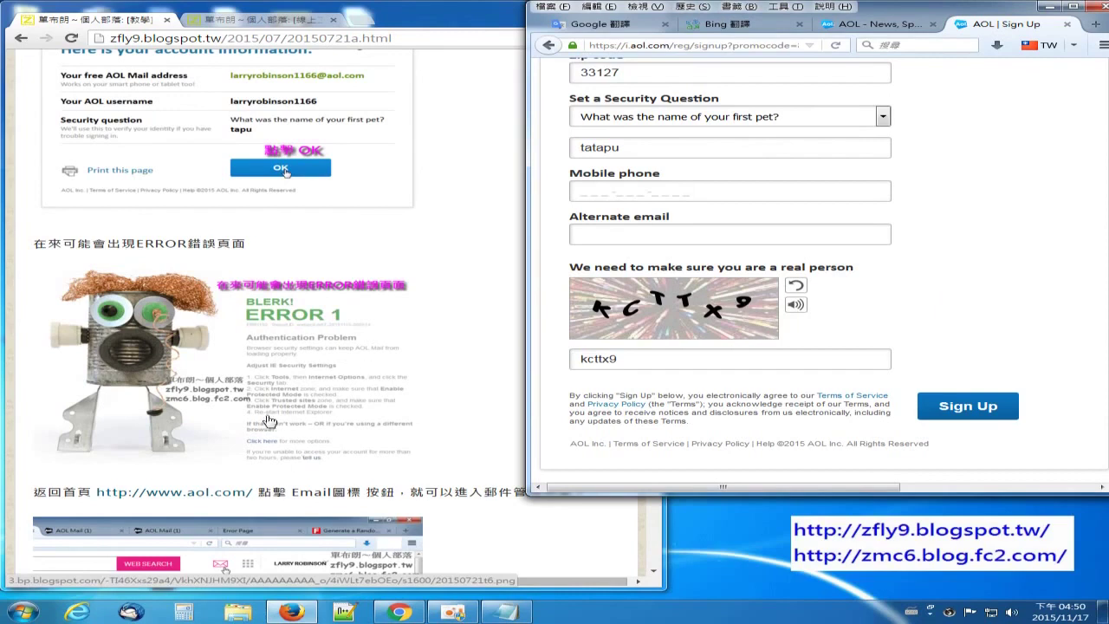
pyautogui.click(902, 26)
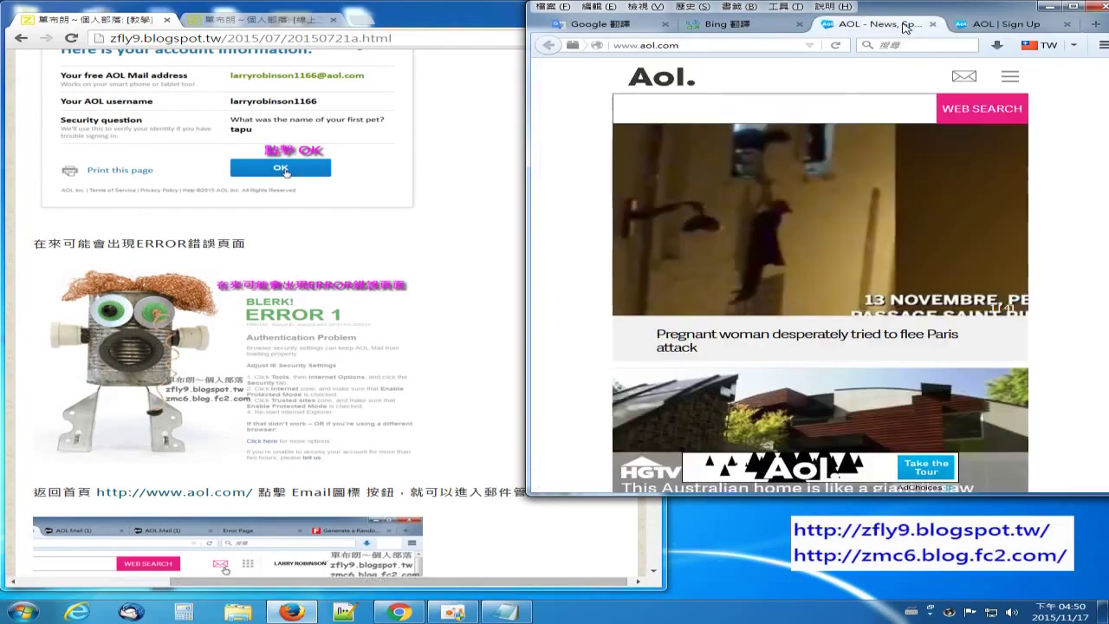
pyautogui.click(487, 283)
pyautogui.scroll(-3, 489, 280)
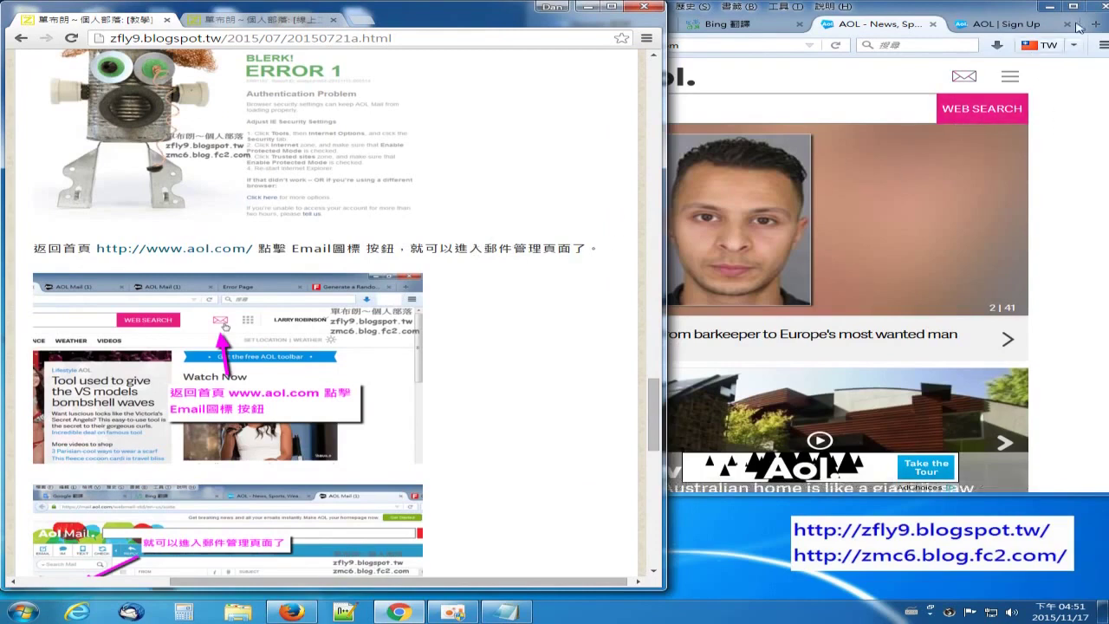
# Step: Switch Firefox back to the AOL Sign Up tab, keeping the blog's ERROR and aol.com link section visible
pyautogui.click(996, 26)
pyautogui.click(511, 268)
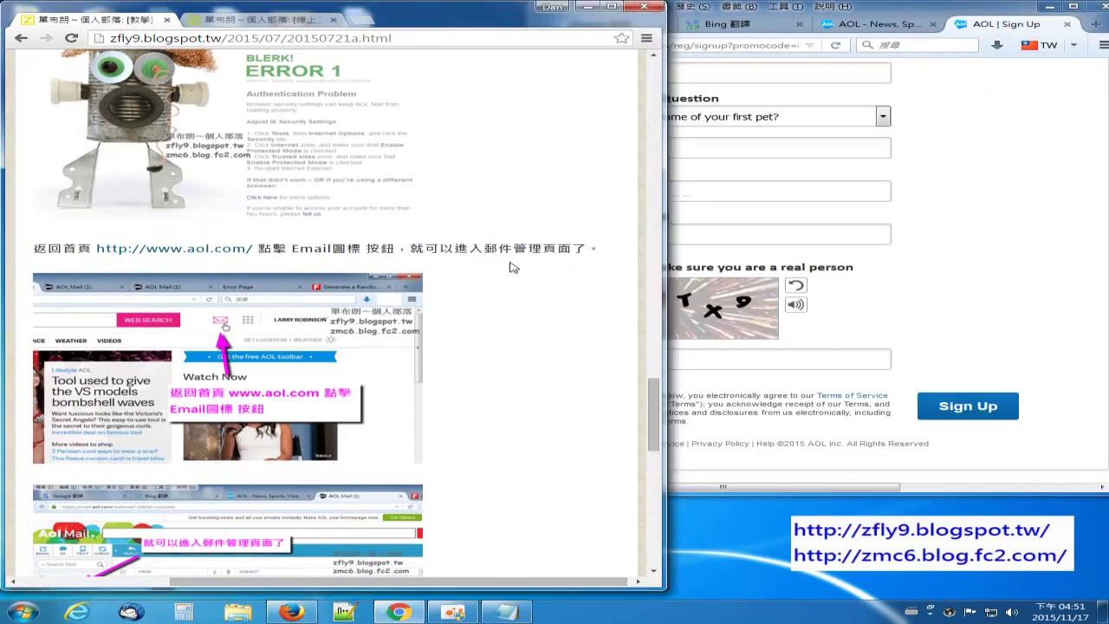
pyautogui.scroll(1, 559, 230)
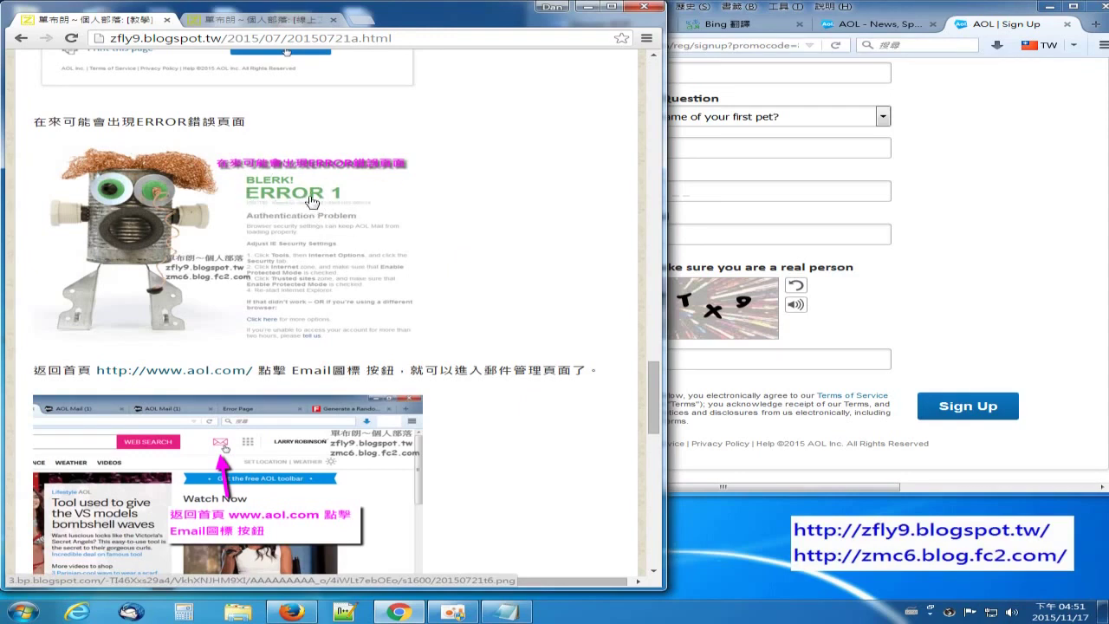
pyautogui.scroll(-2, 525, 305)
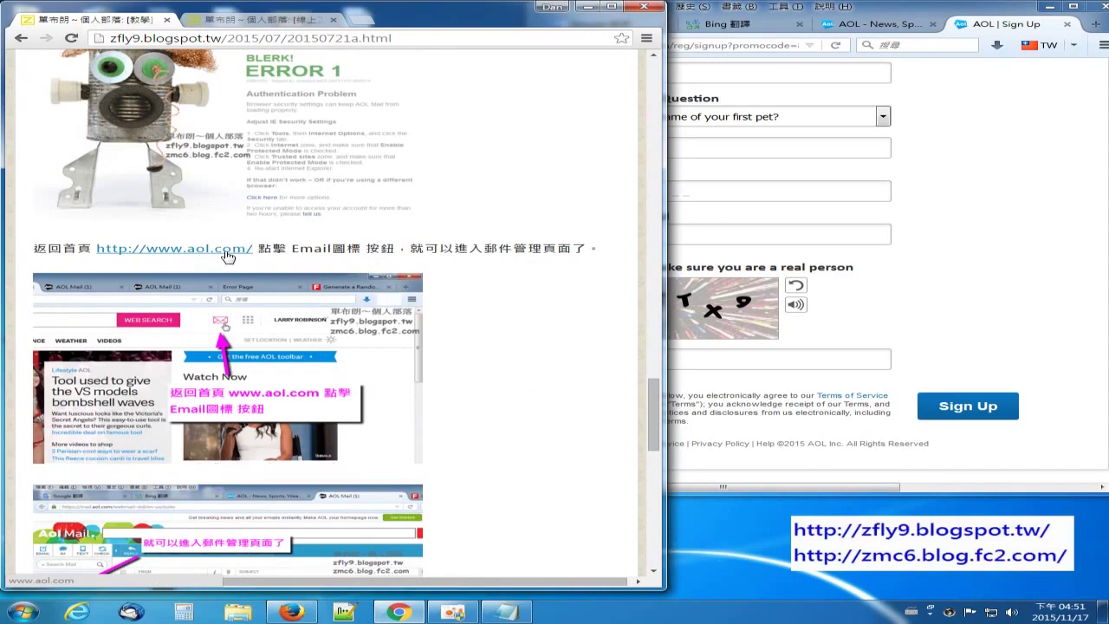